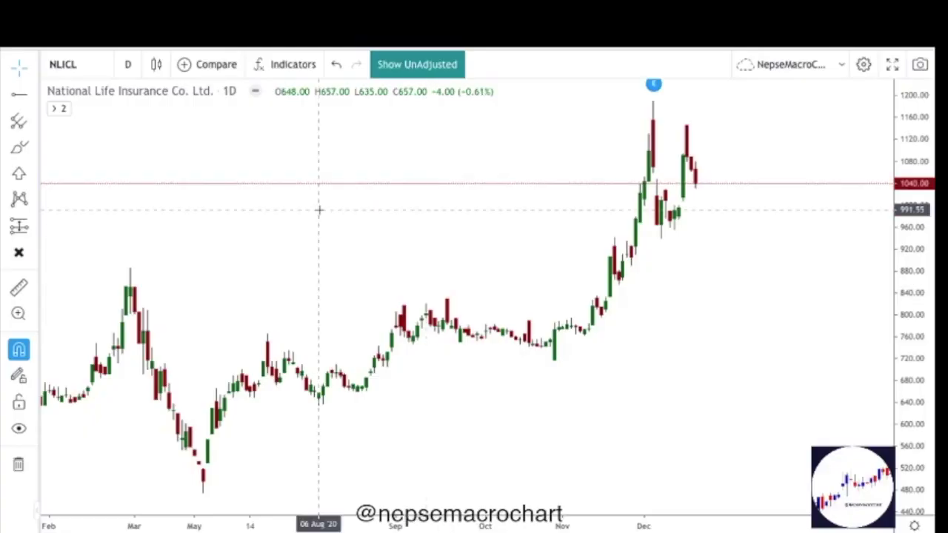
- Switch the NLICL chart to the 1 month interval
scroll(281, 239, down, 1)
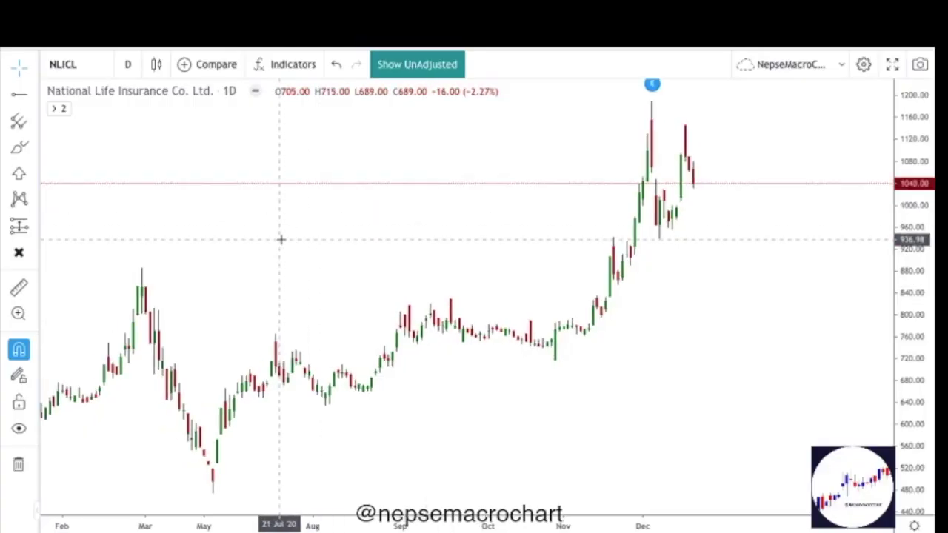
click(128, 65)
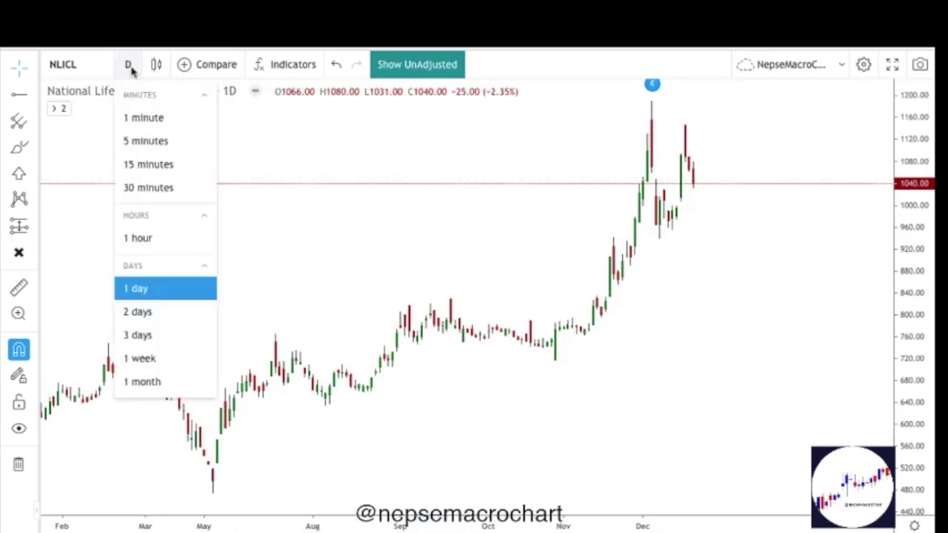
click(143, 383)
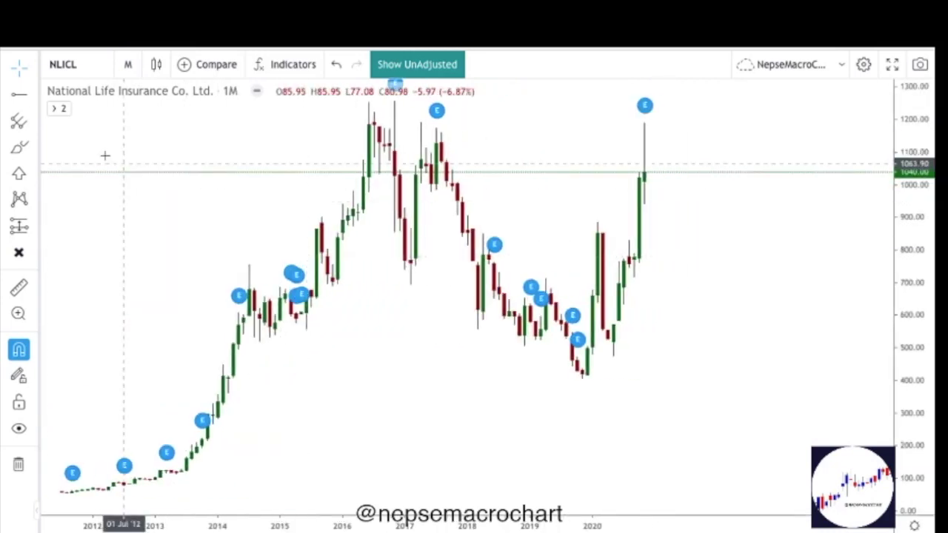
- Draw a horizontal ray from the June 2016 candle's close at 1185.38 and colour it blue
click(23, 96)
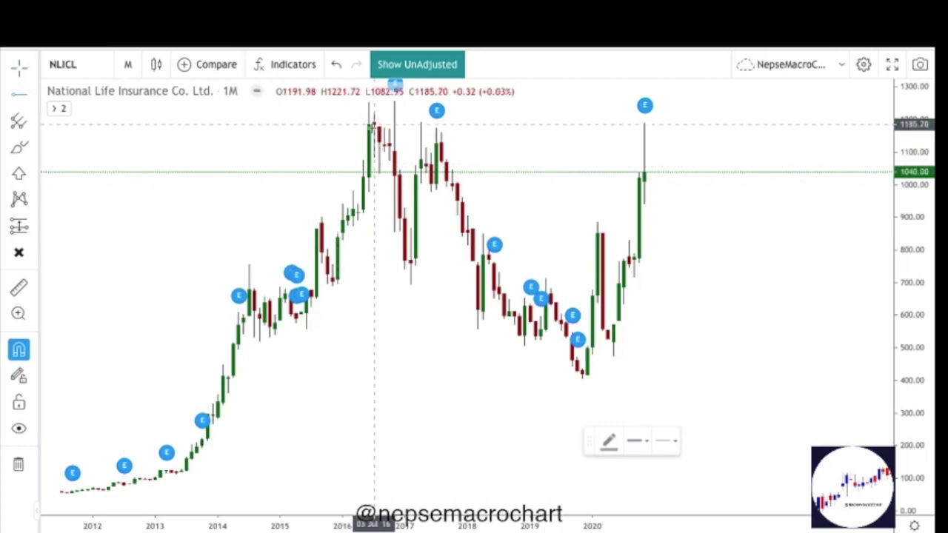
click(368, 124)
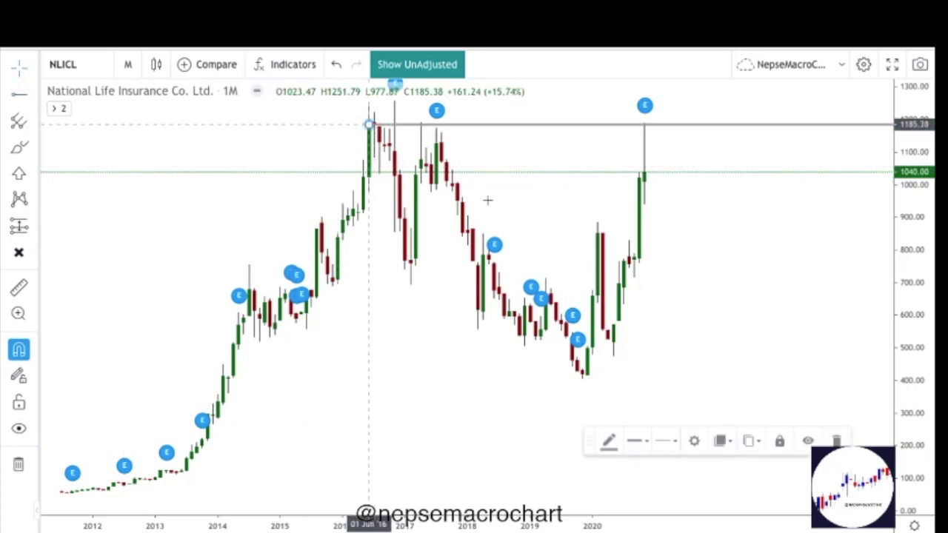
click(609, 442)
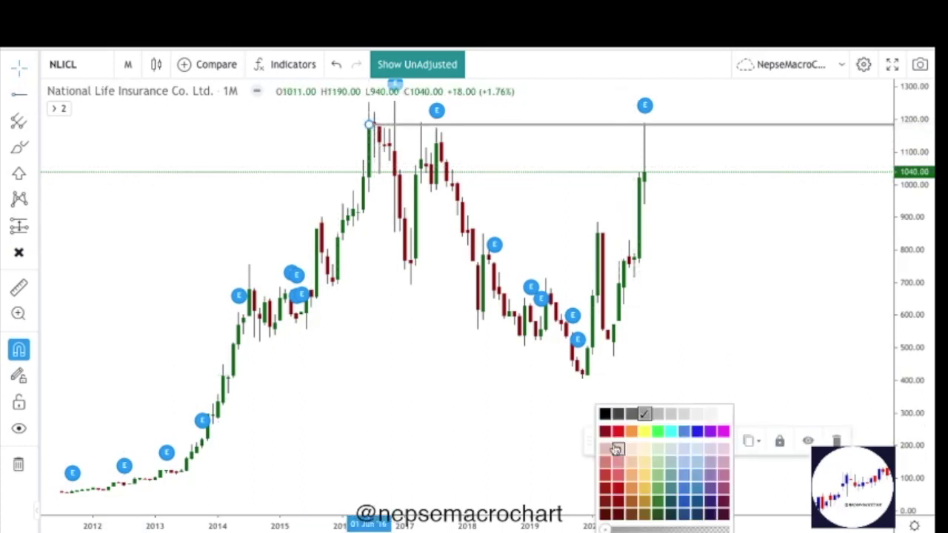
click(696, 491)
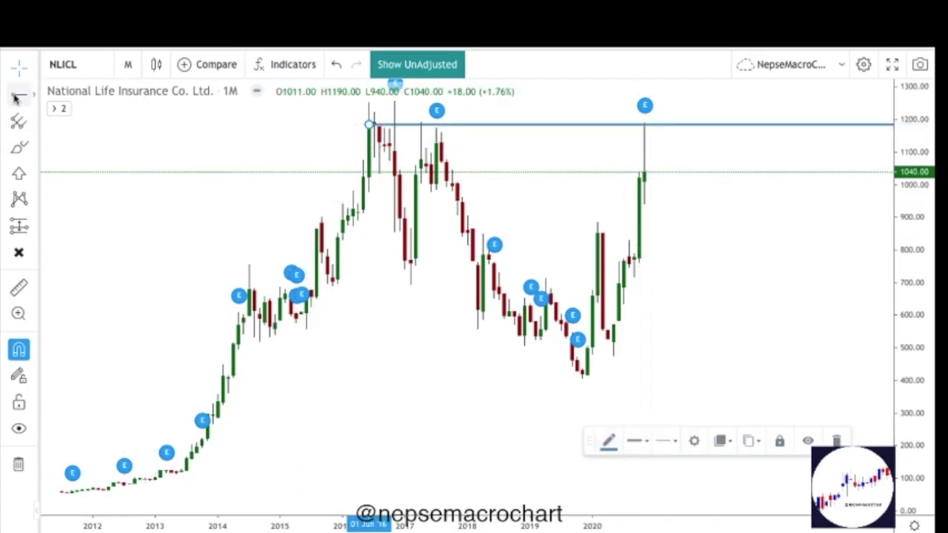
- Draw two horizontal rays, one from the February 2020 high at 885.00 and one from the April 2018 high at 849.36
key(alt+h)
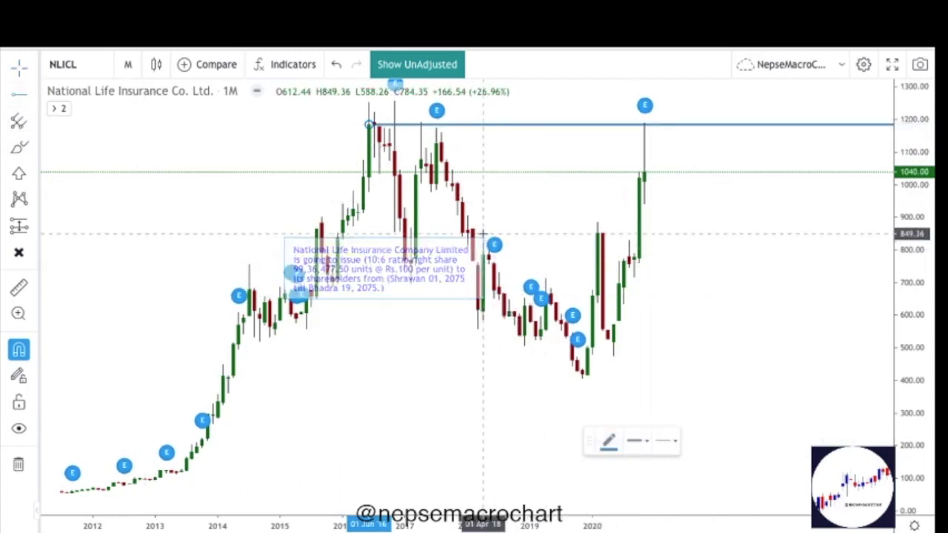
click(597, 223)
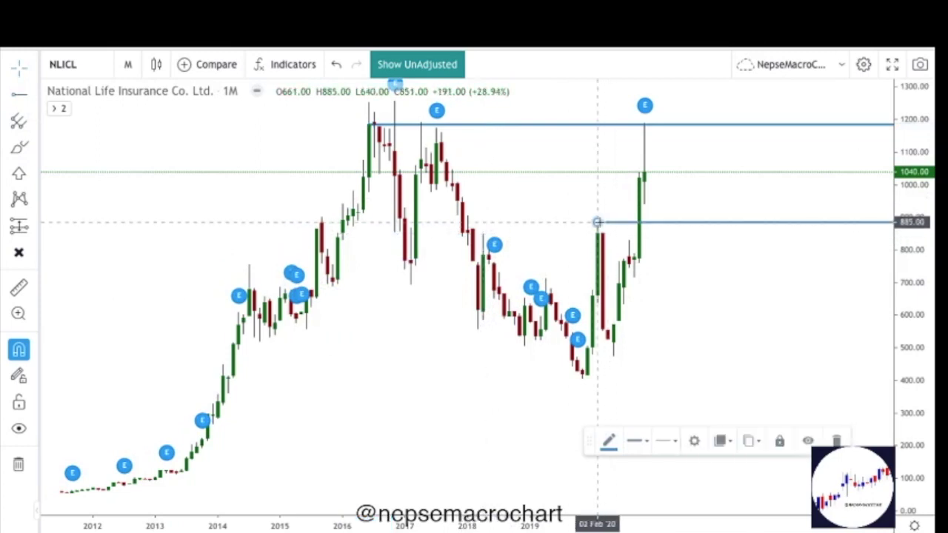
key(alt+h)
click(483, 233)
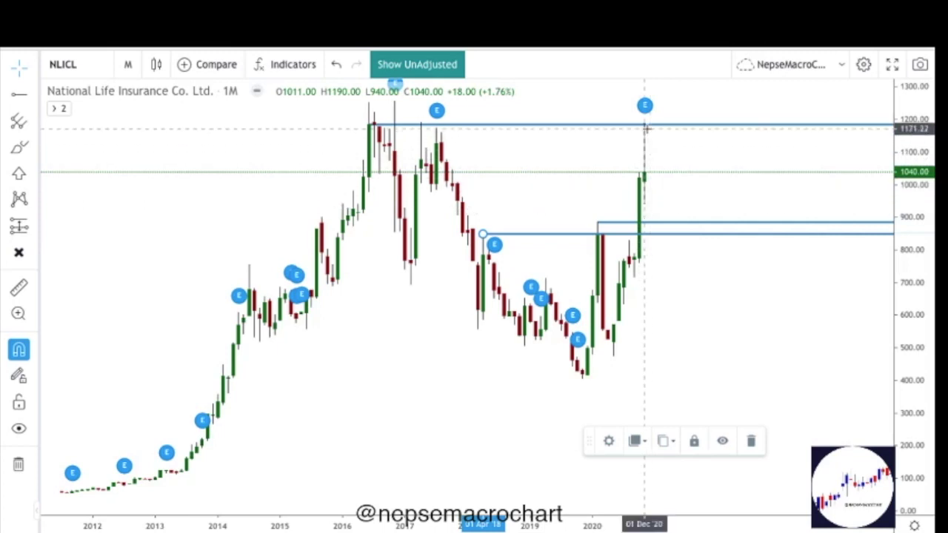
- Draw a horizontal ray from the June 2016 candle's high at 1251.79
scroll(645, 143, up, 1)
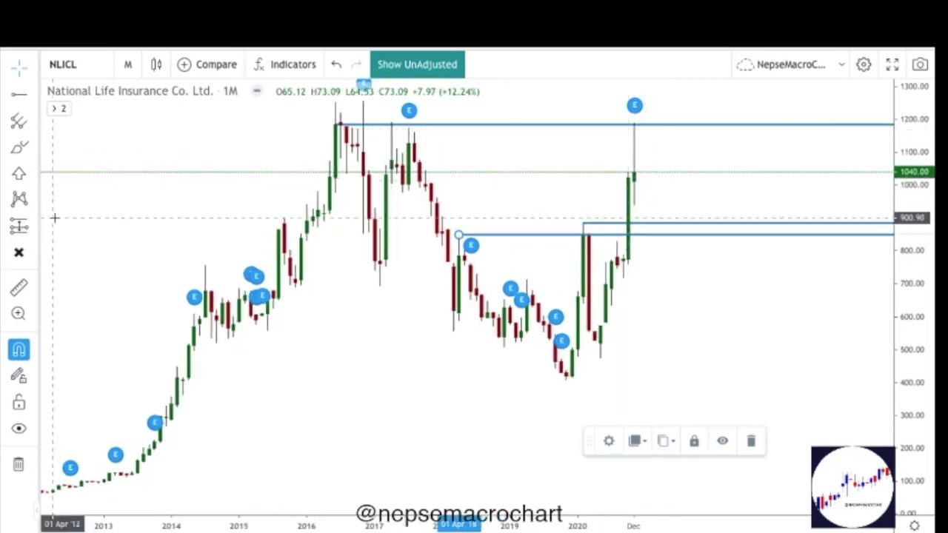
key(alt+h)
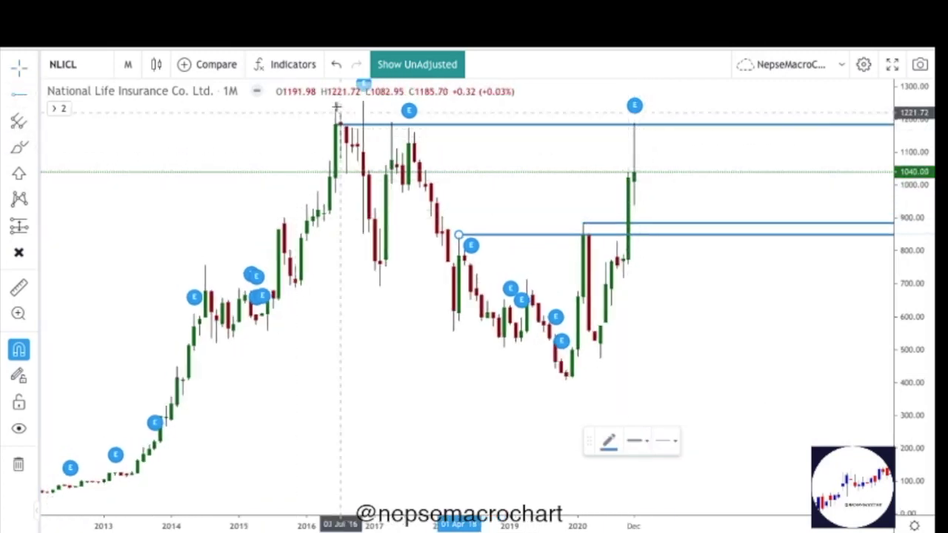
click(336, 105)
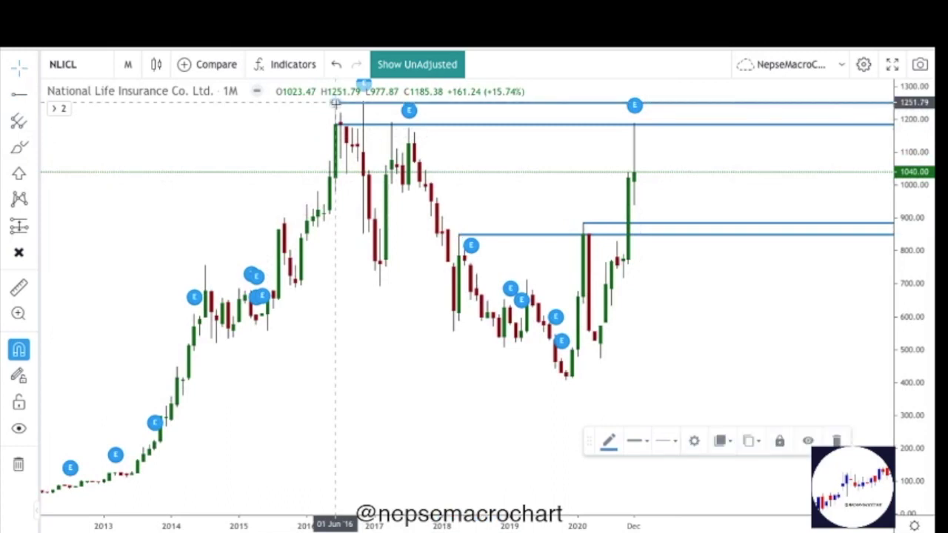
scroll(378, 159, up, 1)
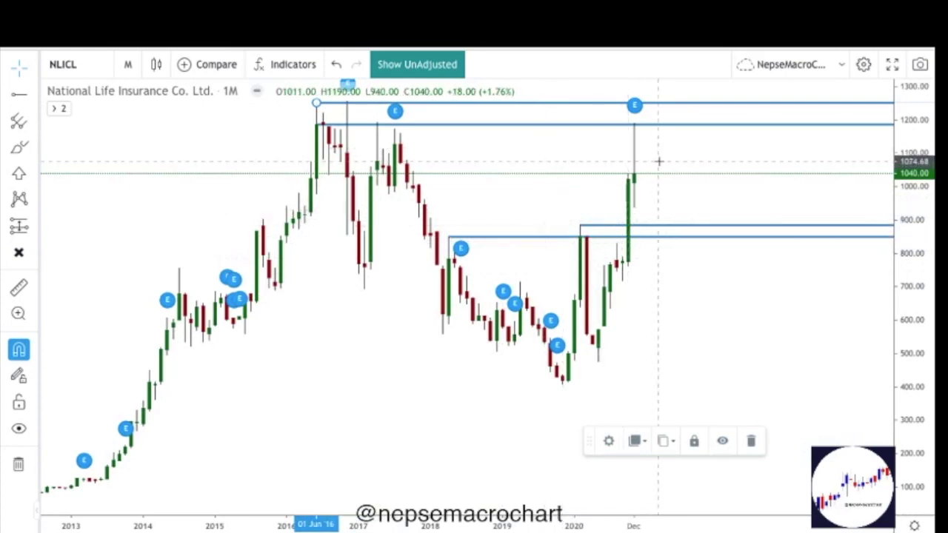
scroll(666, 159, up, 2)
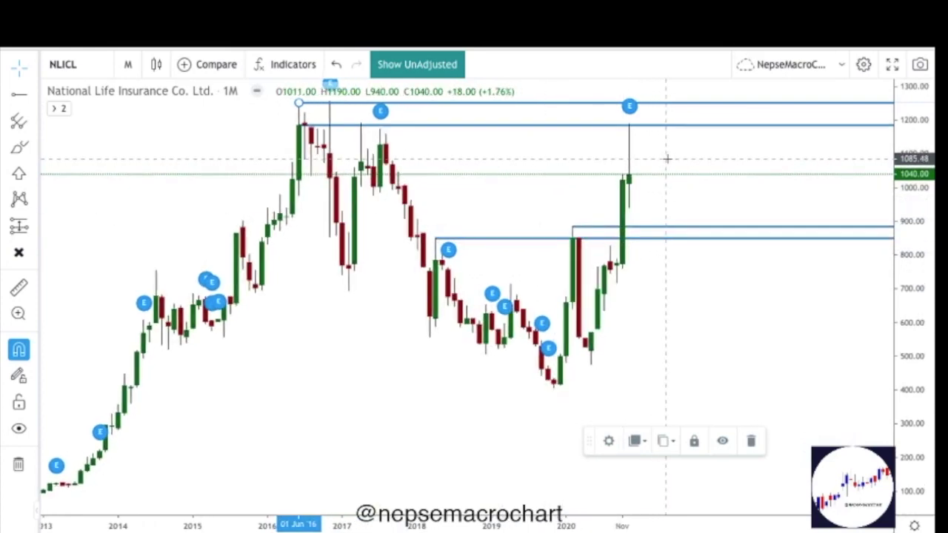
scroll(666, 158, up, 1)
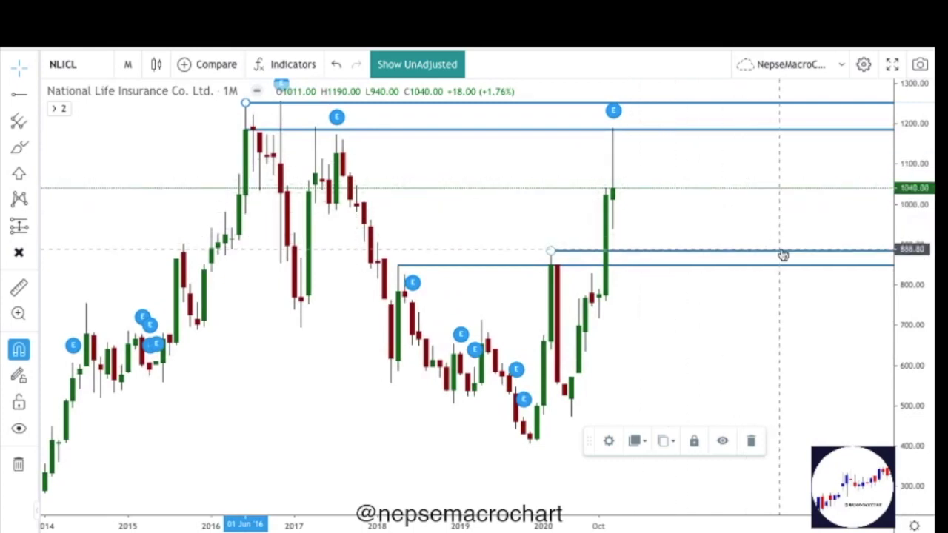
scroll(783, 254, up, 1)
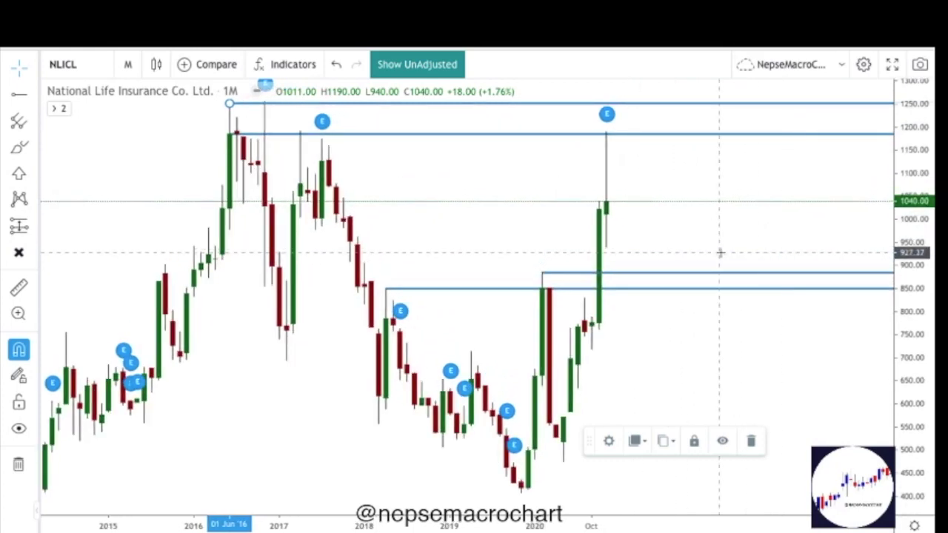
scroll(720, 253, up, 1)
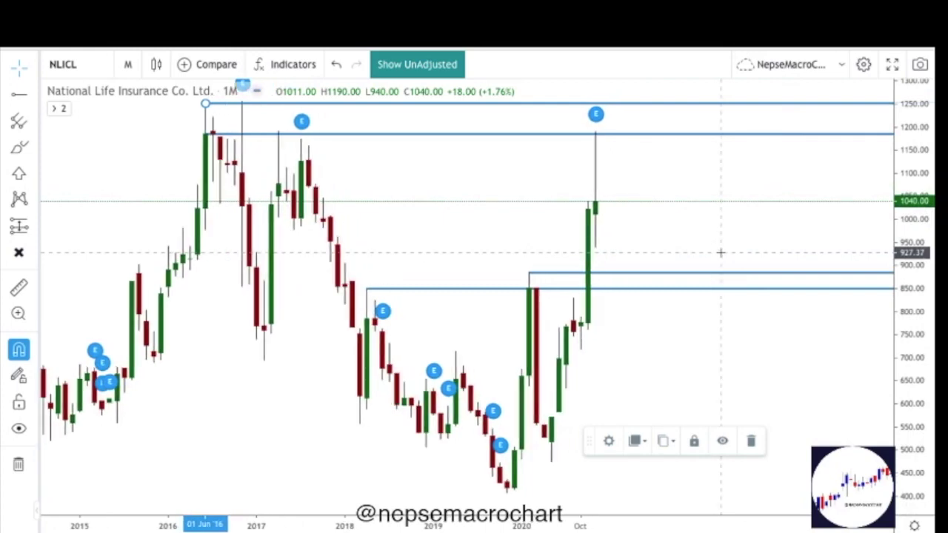
scroll(720, 252, up, 1)
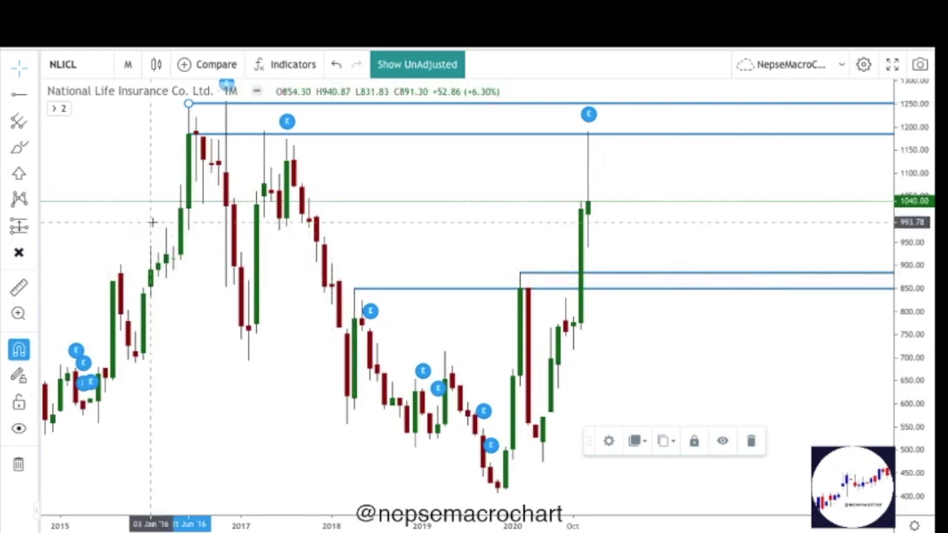
- Place a long position with entry about 886, target about 1251.5 and stop about 763, and remove it again
click(20, 228)
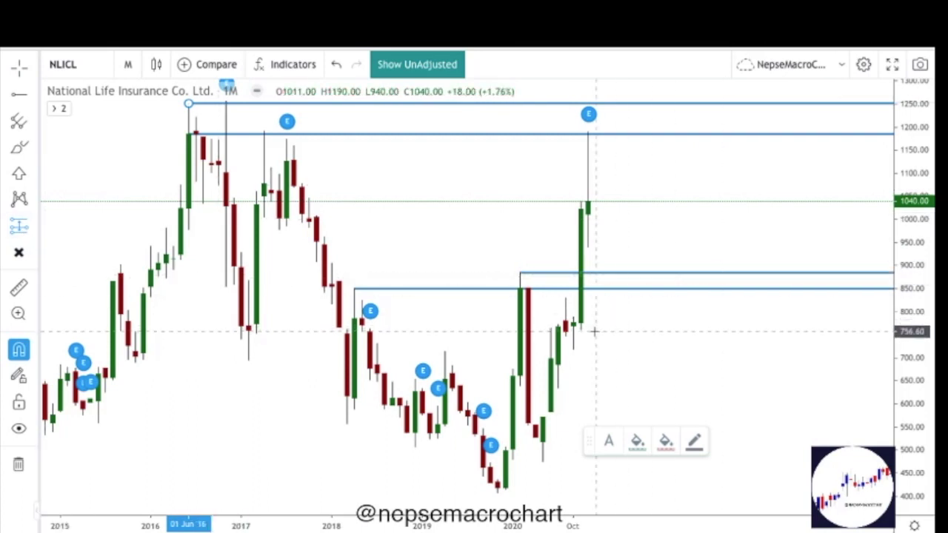
scroll(673, 242, up, 1)
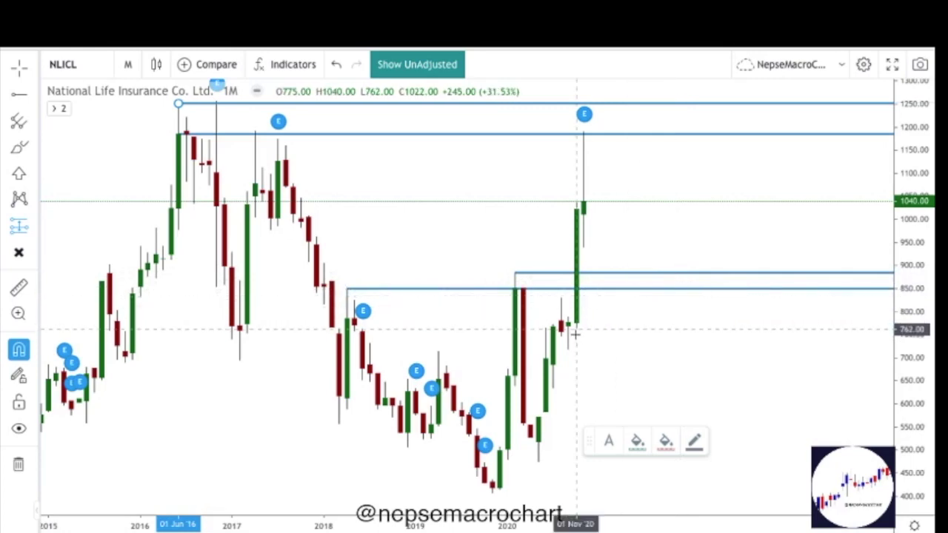
scroll(576, 333, up, 1)
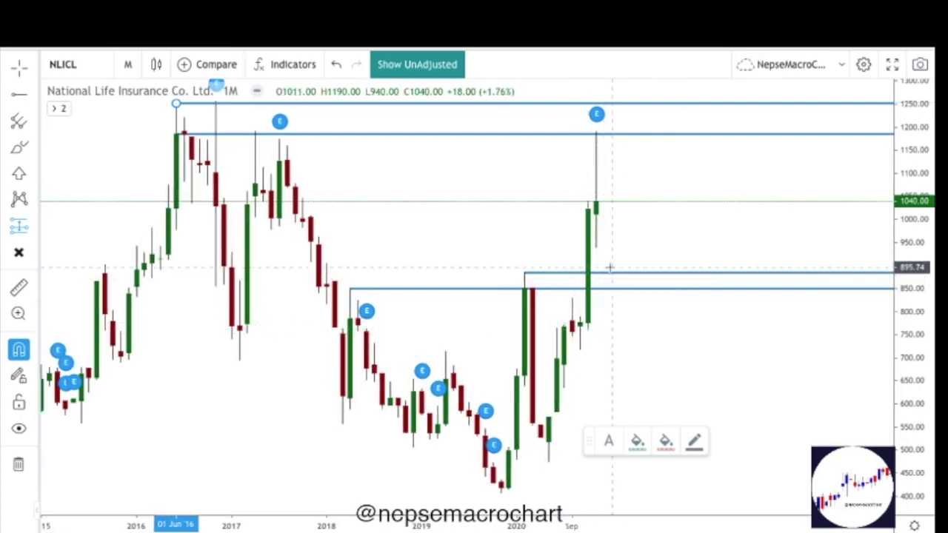
click(695, 273)
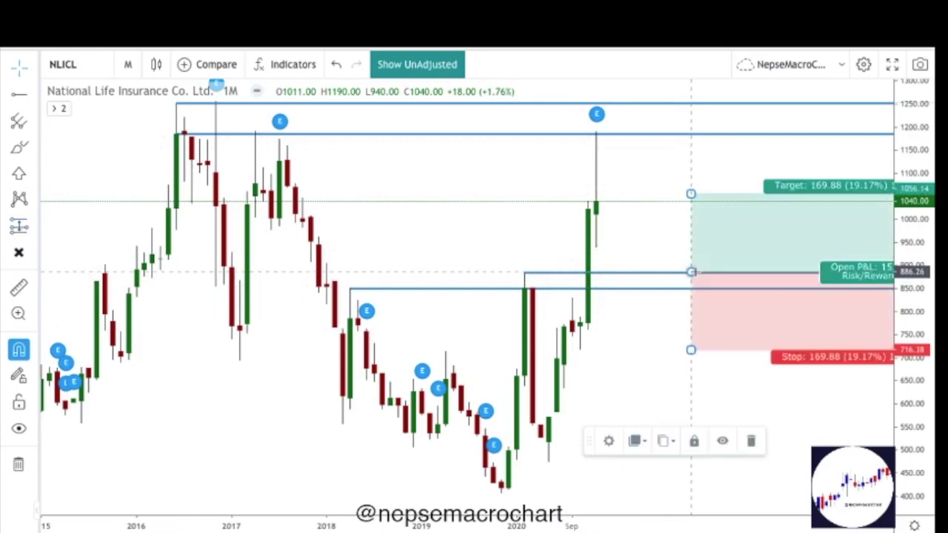
right_click(682, 214)
drag(692, 191, 689, 103)
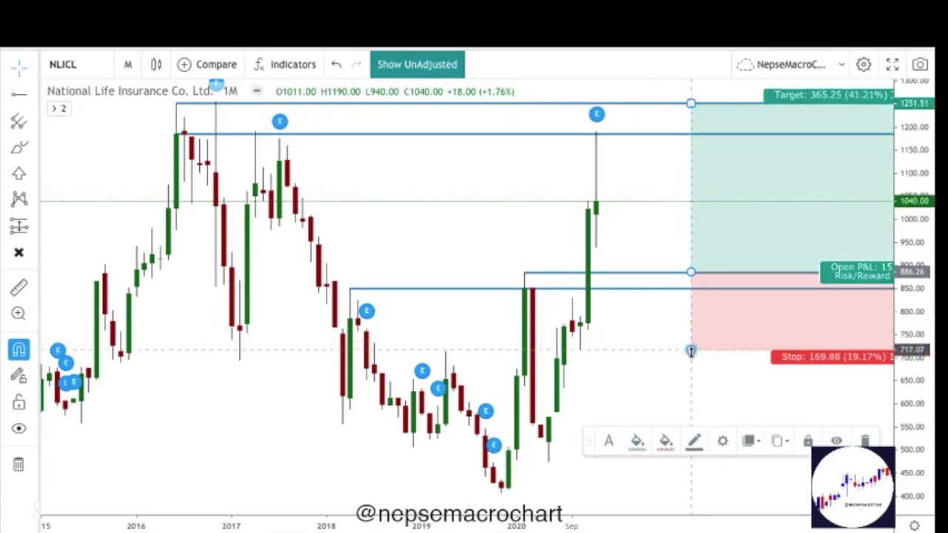
drag(691, 349, 691, 329)
scroll(691, 339, right, 1)
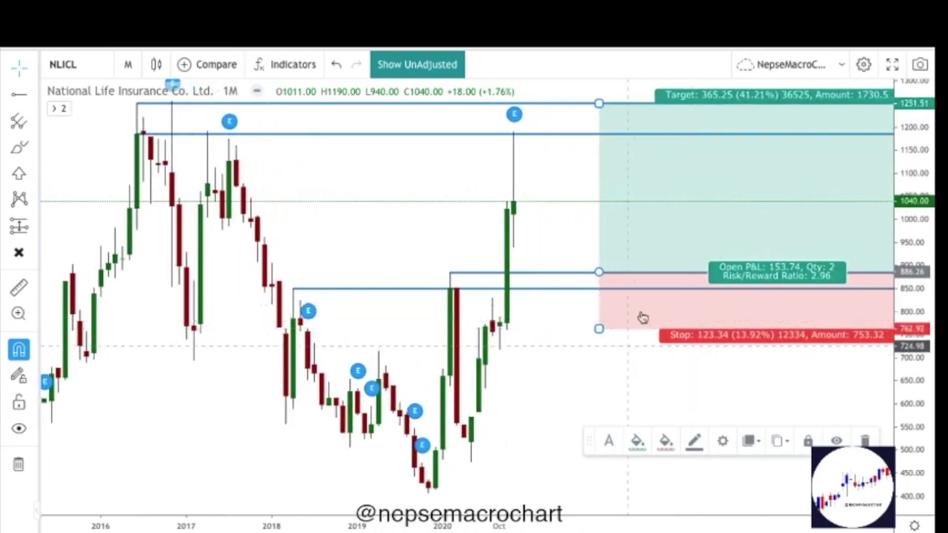
right_click(683, 234)
click(728, 382)
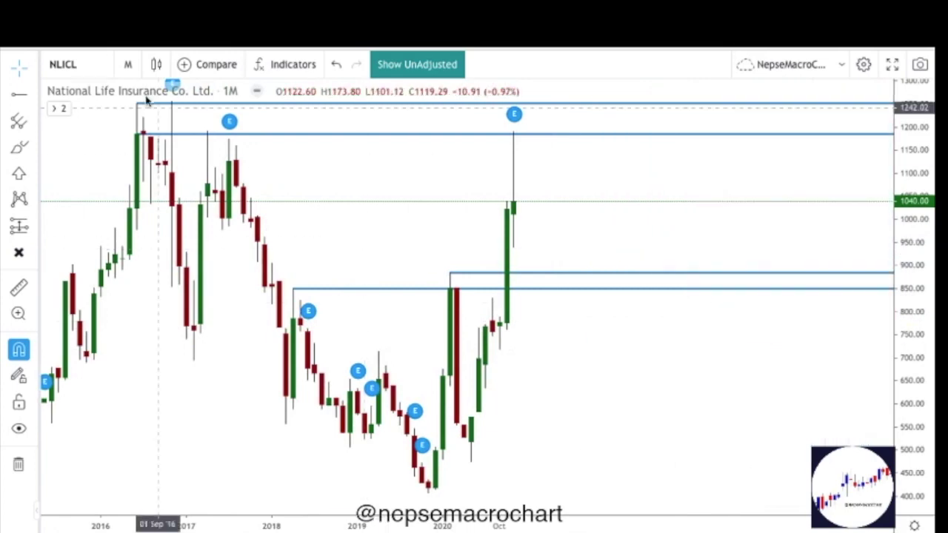
- Switch the chart to the 1 week interval and bring the 2020 price action into view
click(133, 67)
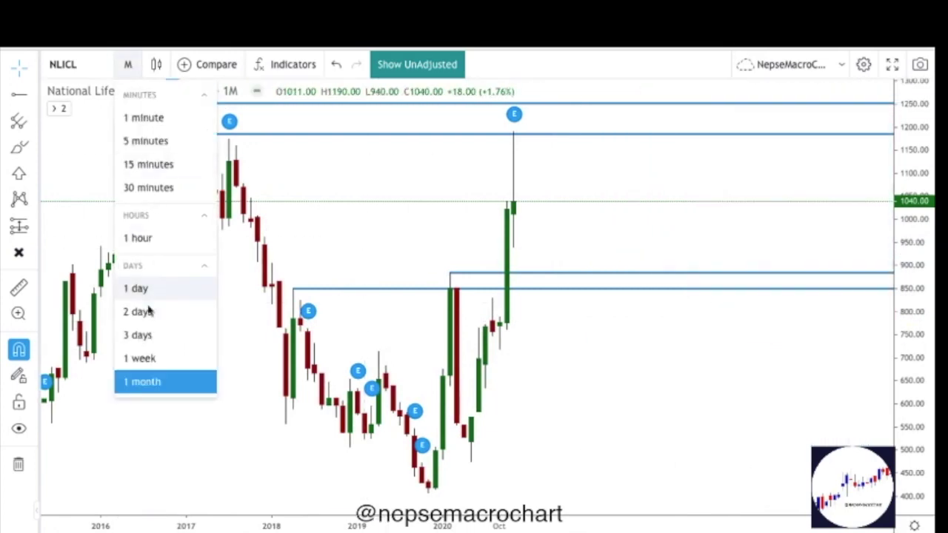
click(143, 359)
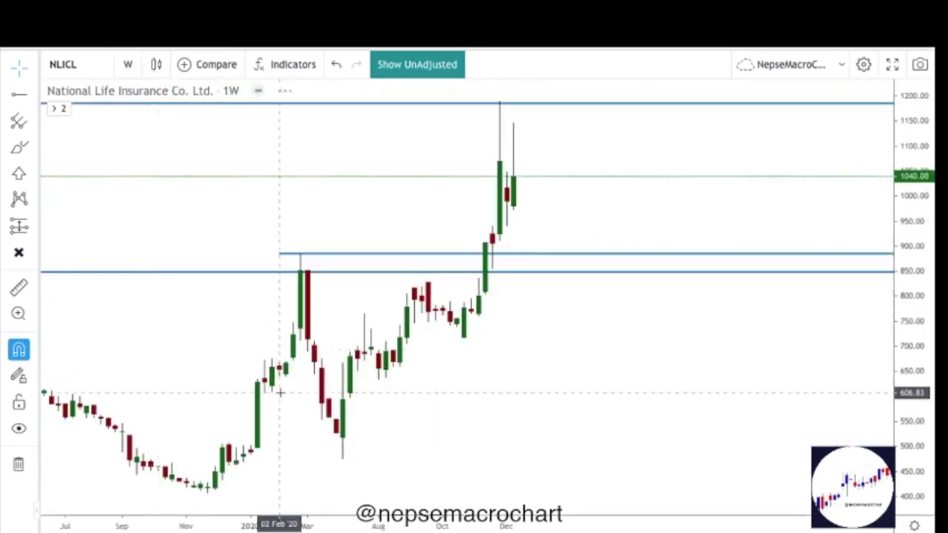
scroll(280, 392, down, 1)
scroll(280, 392, up, 2)
scroll(281, 392, up, 1)
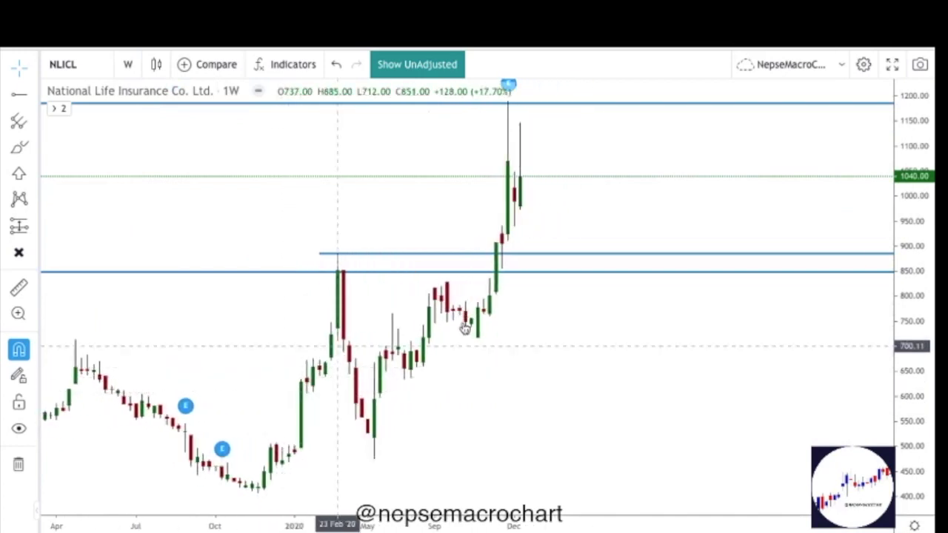
- Mark the 23 February 2020 high with a down arrow and the low of the 15 November 2020 breakout candle with an up arrow
click(23, 174)
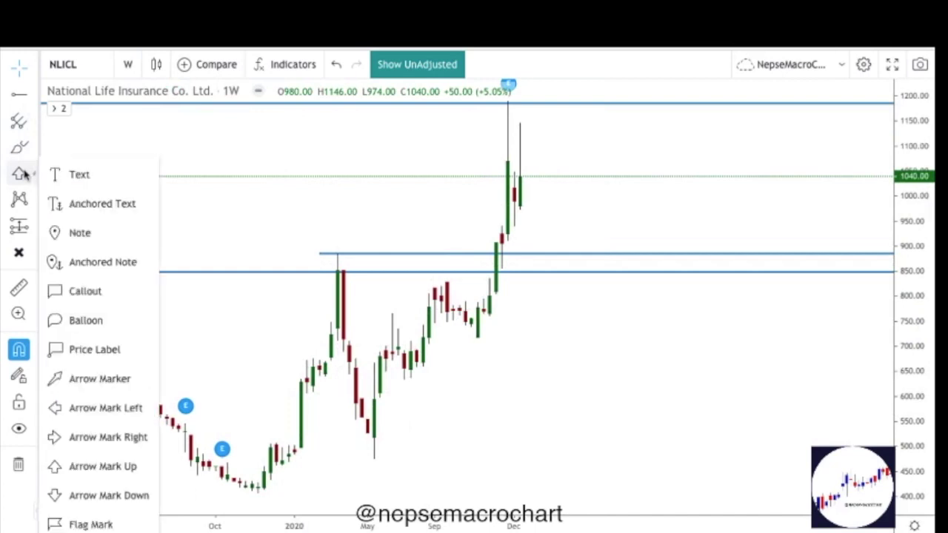
click(109, 496)
click(337, 252)
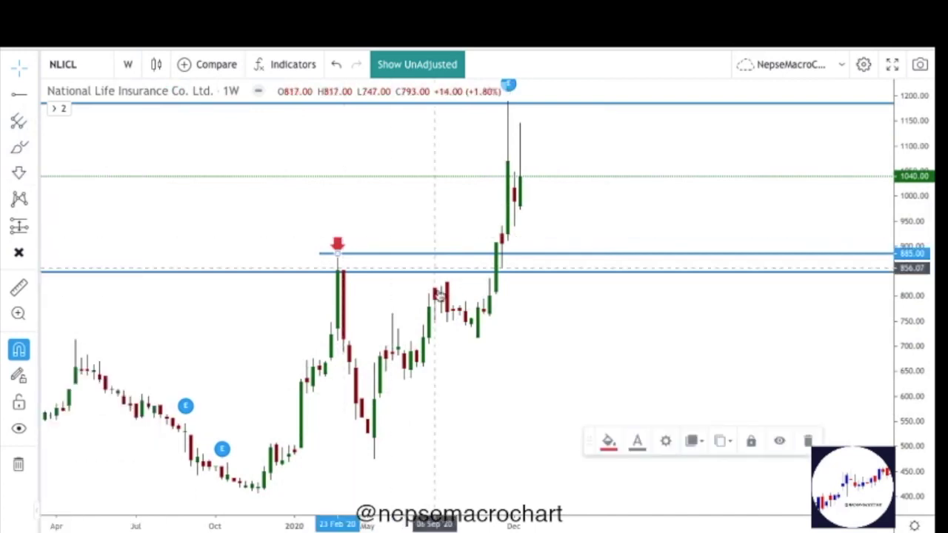
click(20, 173)
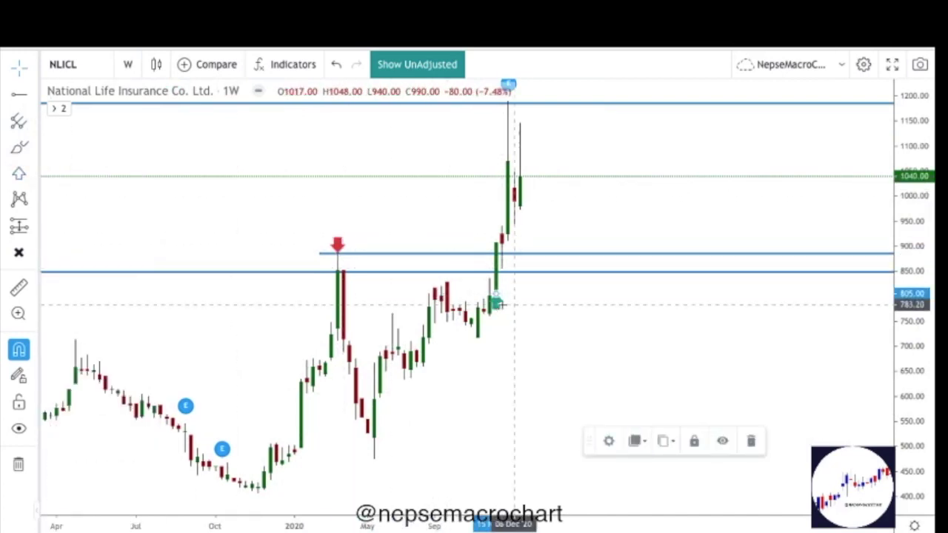
click(501, 295)
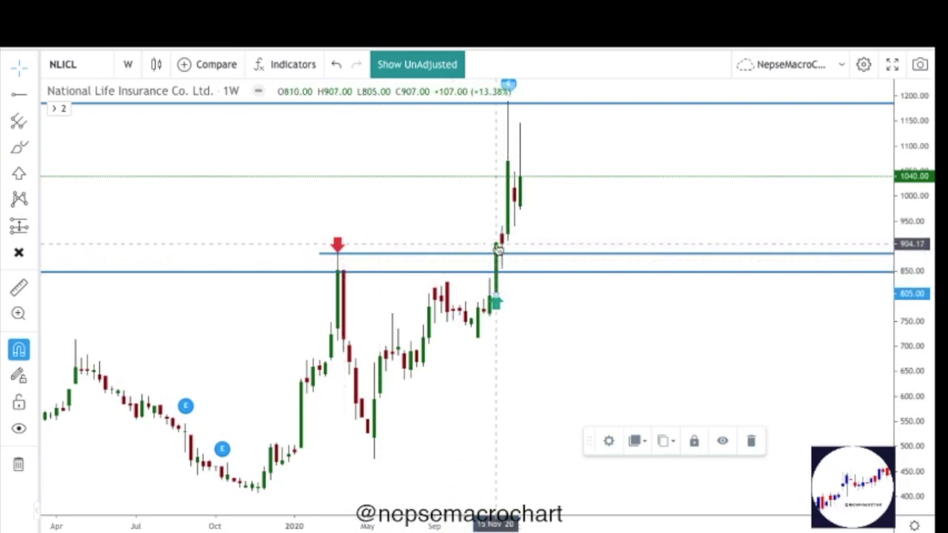
scroll(498, 250, up, 3)
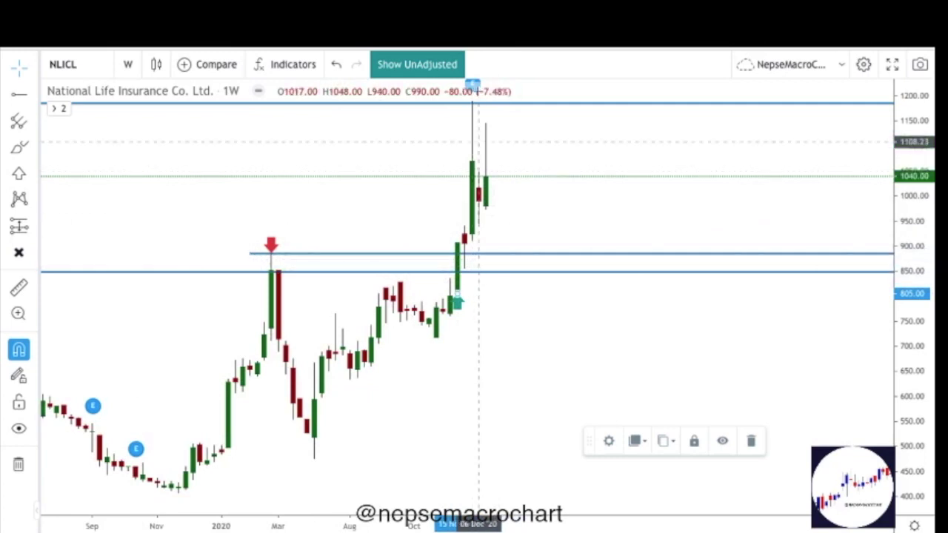
scroll(544, 186, up, 3)
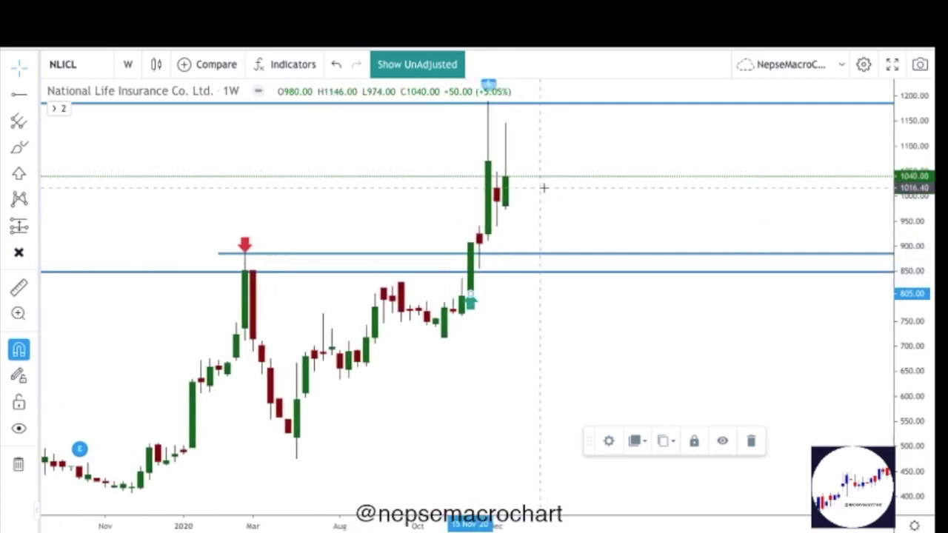
- Sketch two freehand price paths rebounding from the support line near 885 and an X beside the breakout arrow, and clear the sketches
scroll(544, 186, down, 1)
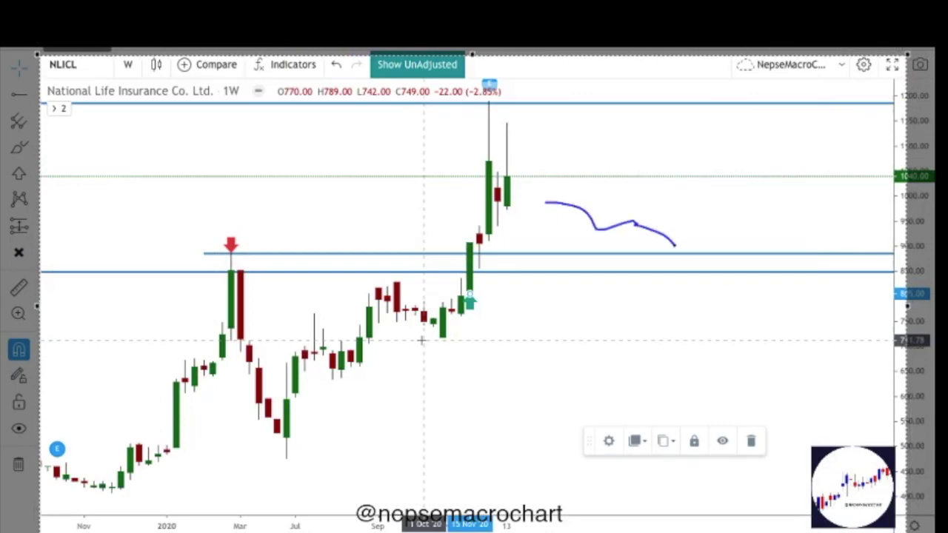
drag(745, 199, 769, 120)
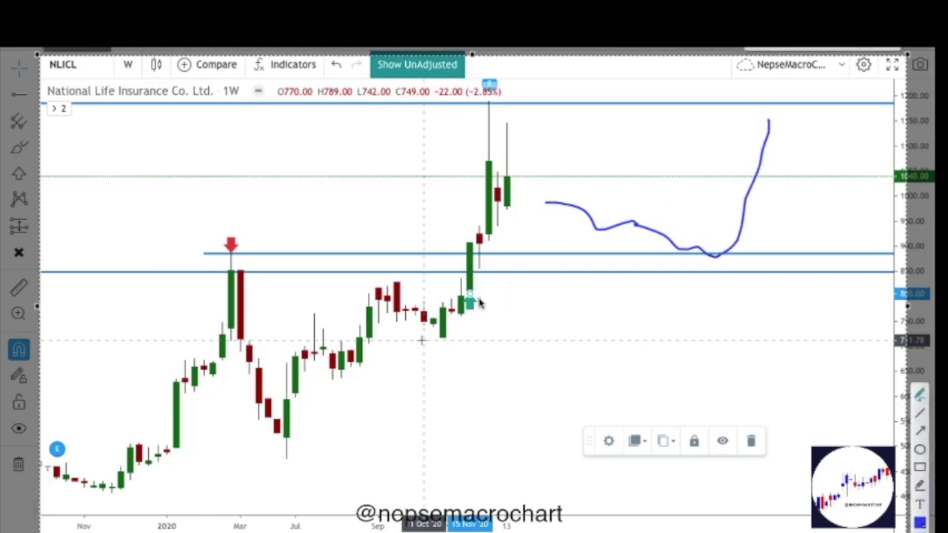
drag(479, 300, 492, 309)
drag(620, 296, 620, 295)
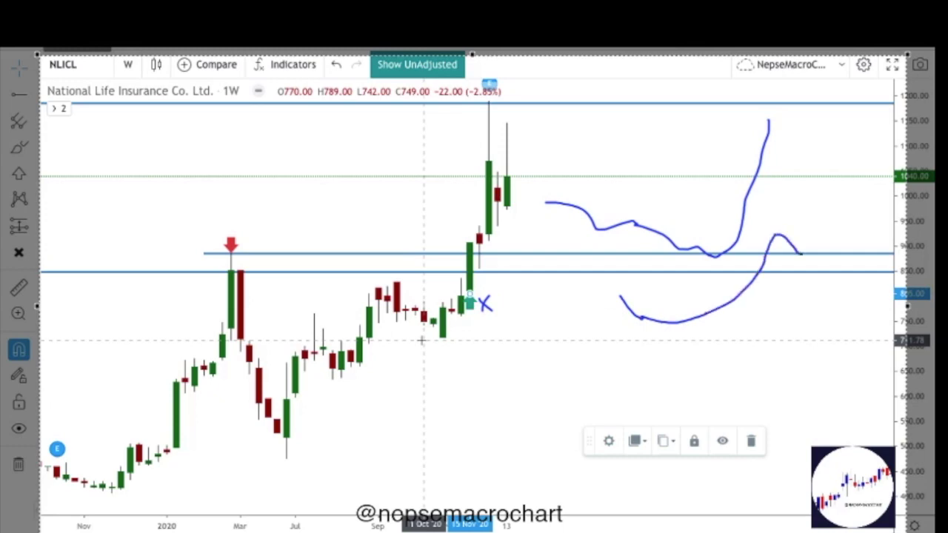
drag(826, 202, 823, 106)
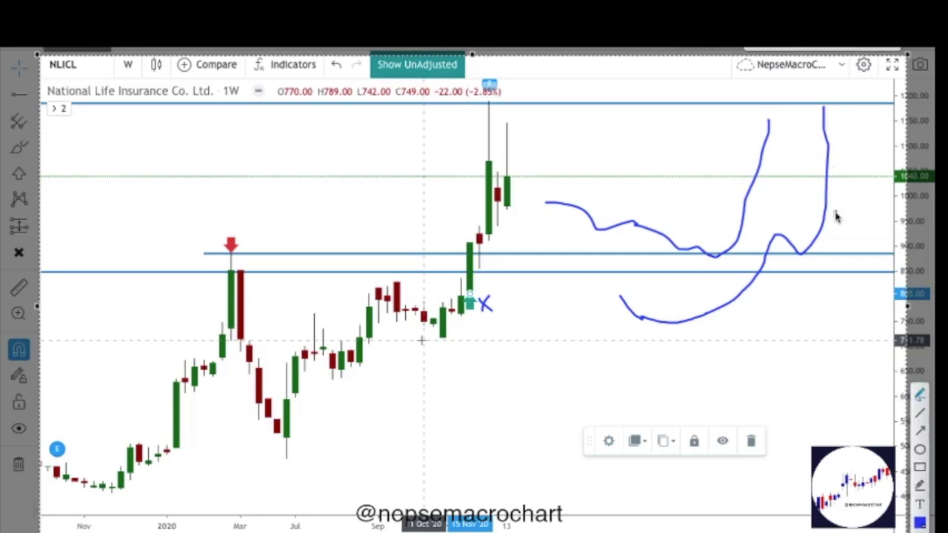
click(495, 304)
click(627, 256)
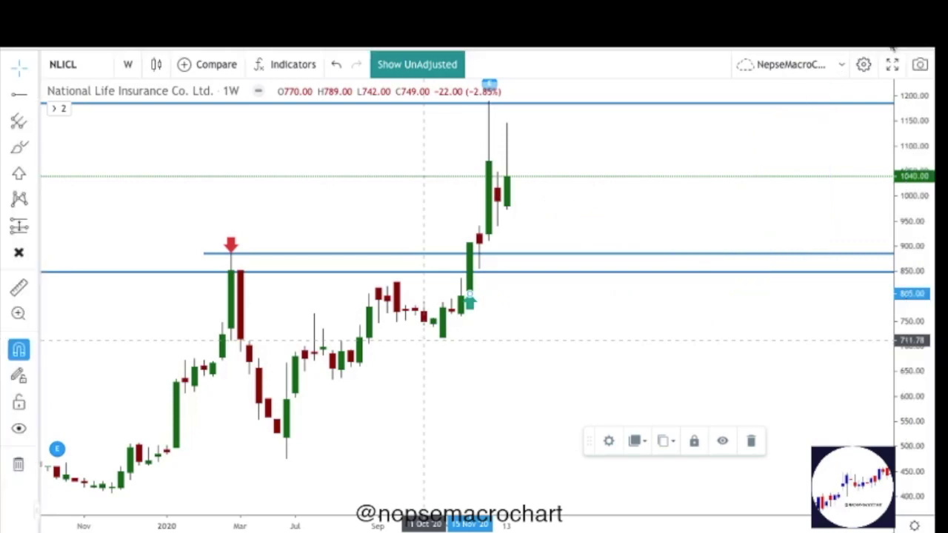
scroll(558, 206, up, 2)
scroll(558, 207, up, 1)
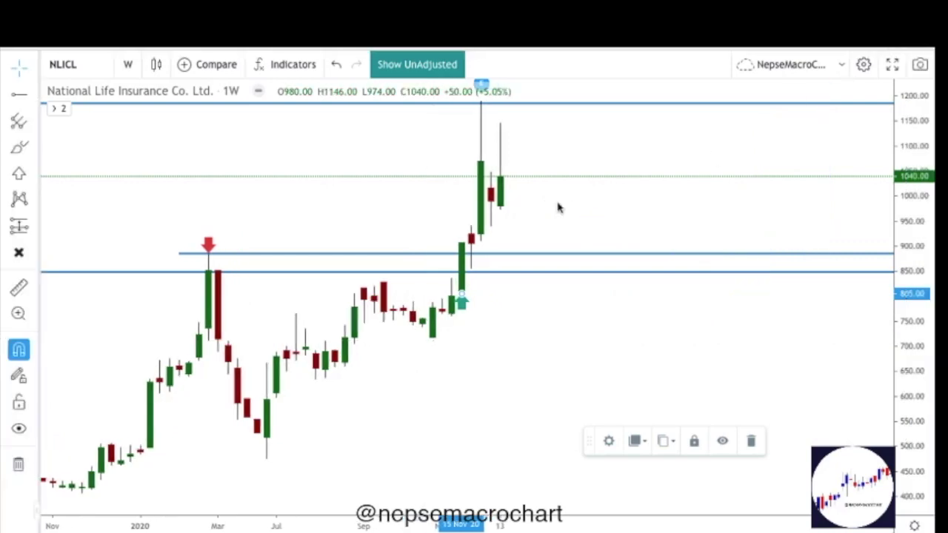
click(128, 64)
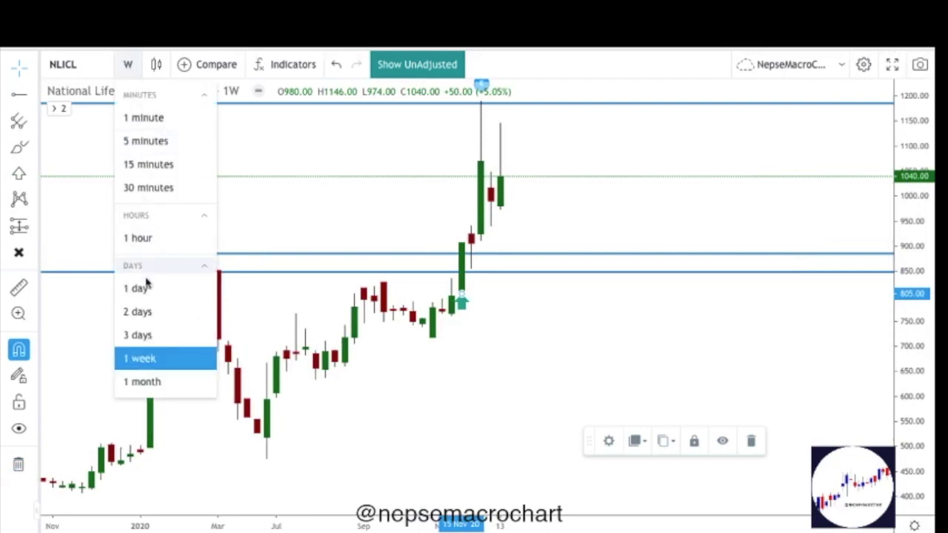
click(307, 215)
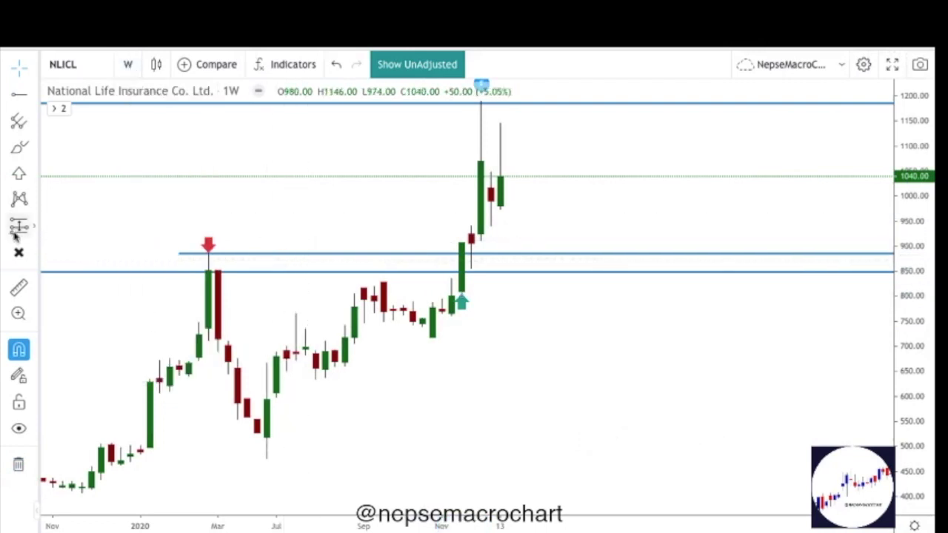
- Place a long position with entry 889.60, target 1186.94 and stop 789.03, and remove it again
click(633, 253)
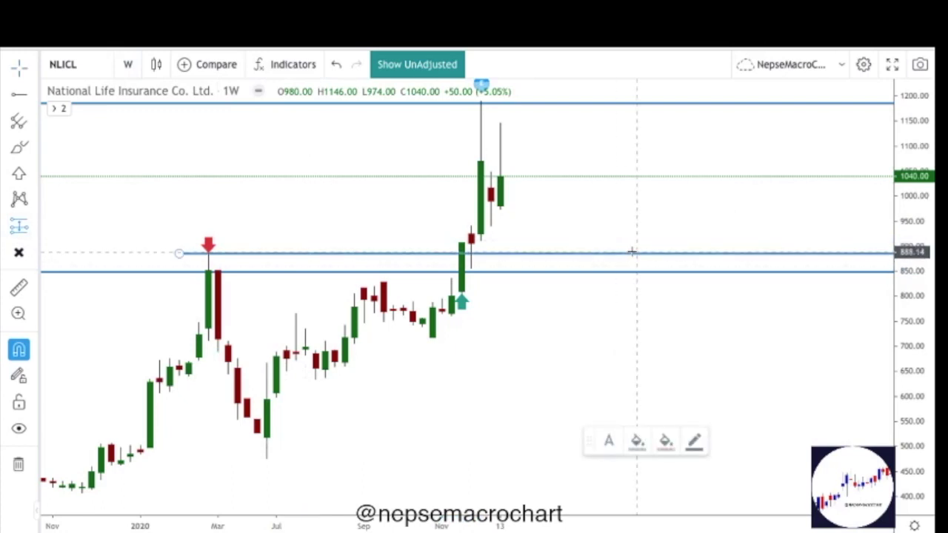
click(630, 252)
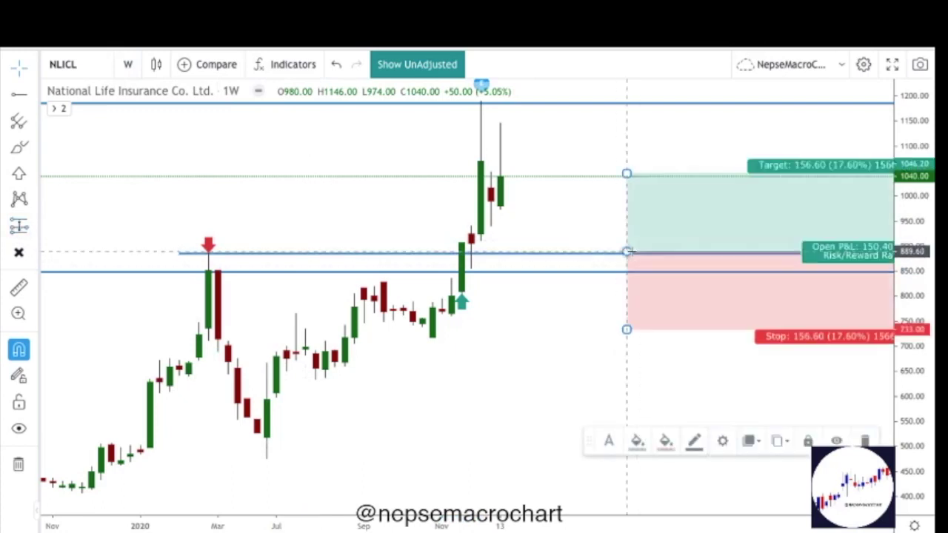
drag(627, 175, 635, 103)
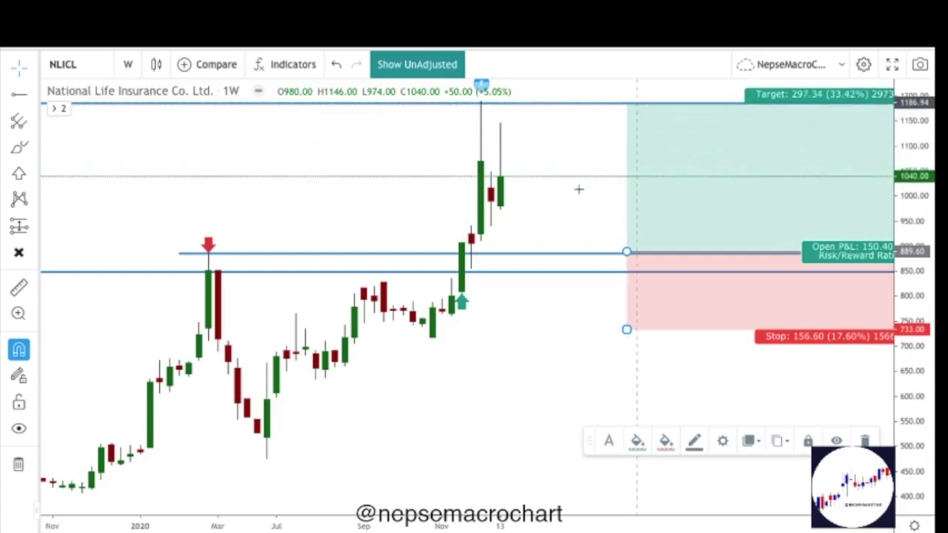
scroll(579, 190, down, 2)
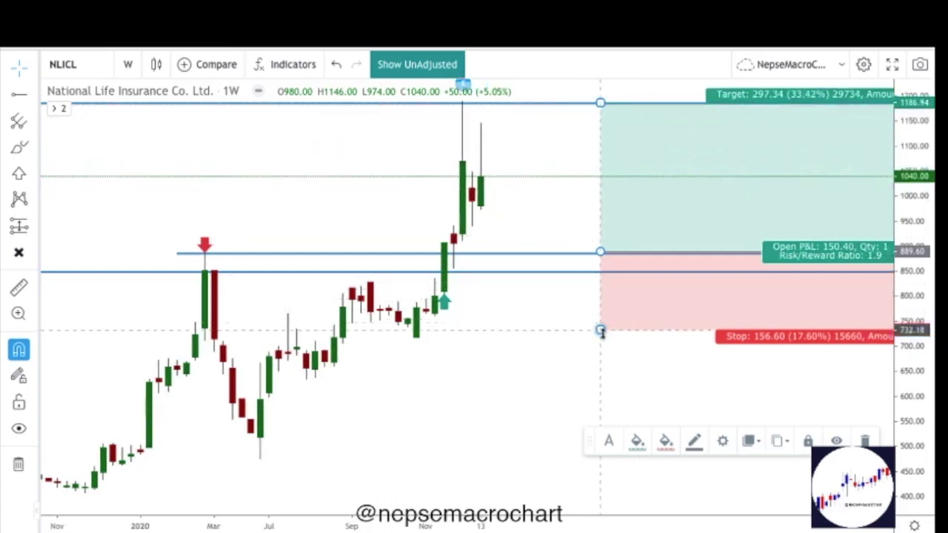
drag(601, 331, 602, 302)
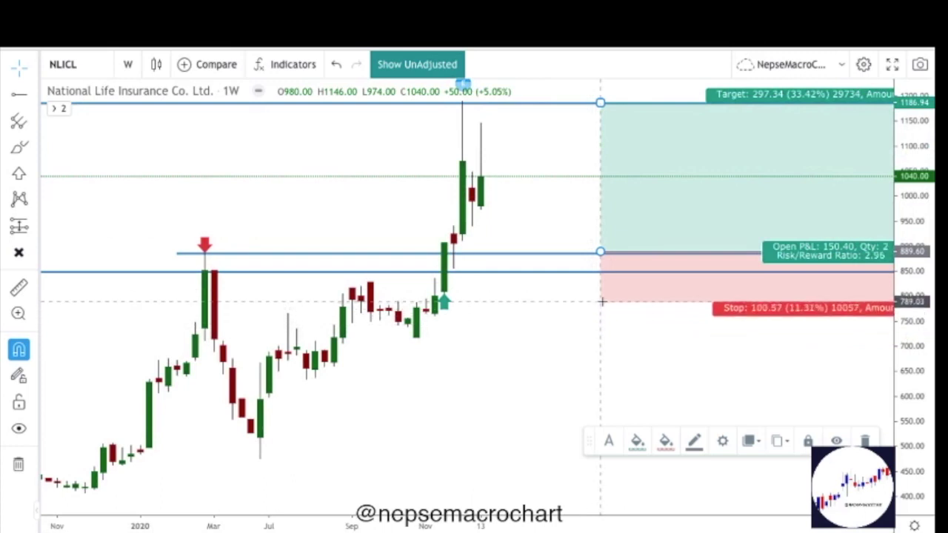
click(587, 340)
scroll(587, 341, down, 1)
scroll(611, 247, down, 1)
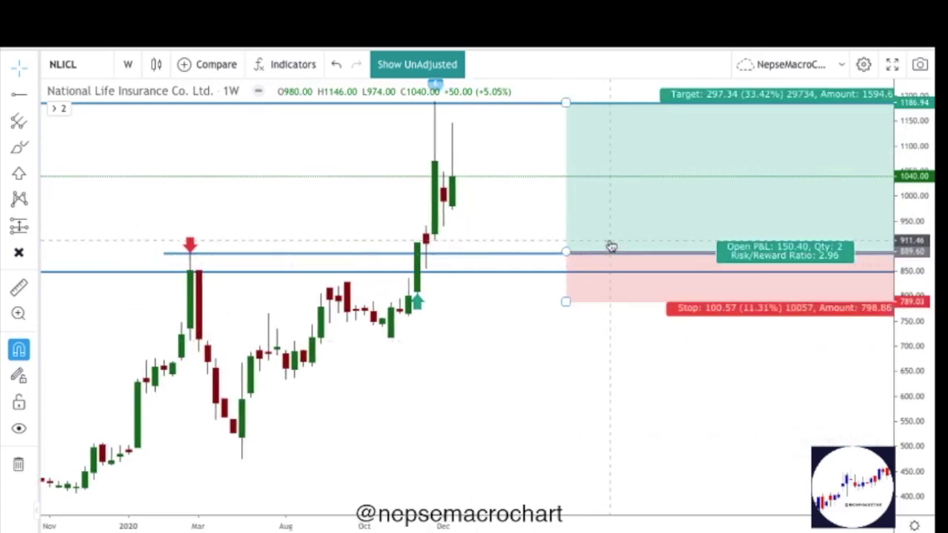
scroll(611, 246, down, 1)
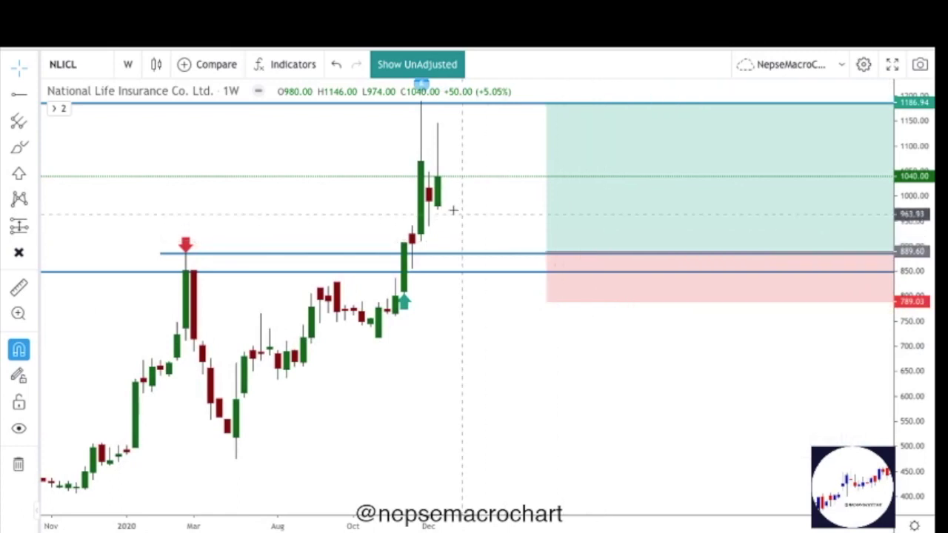
right_click(602, 226)
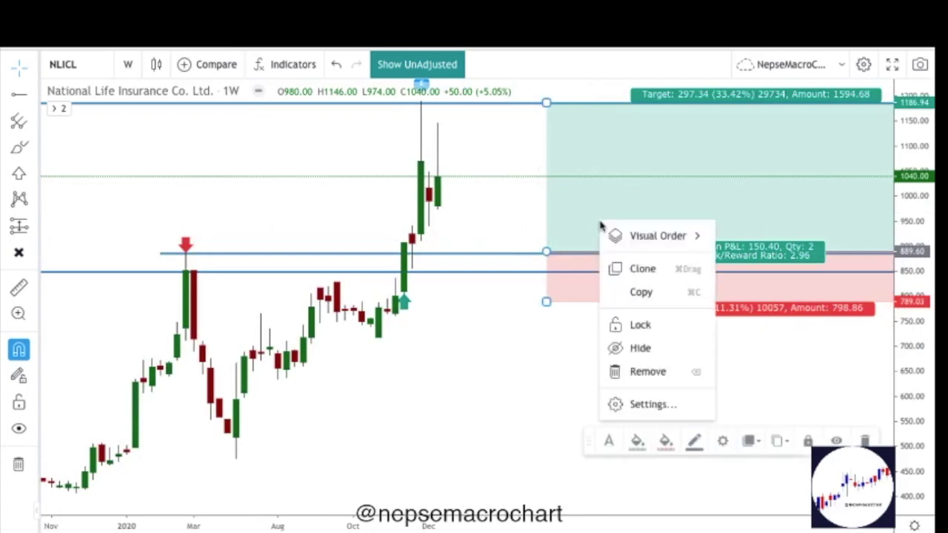
click(632, 372)
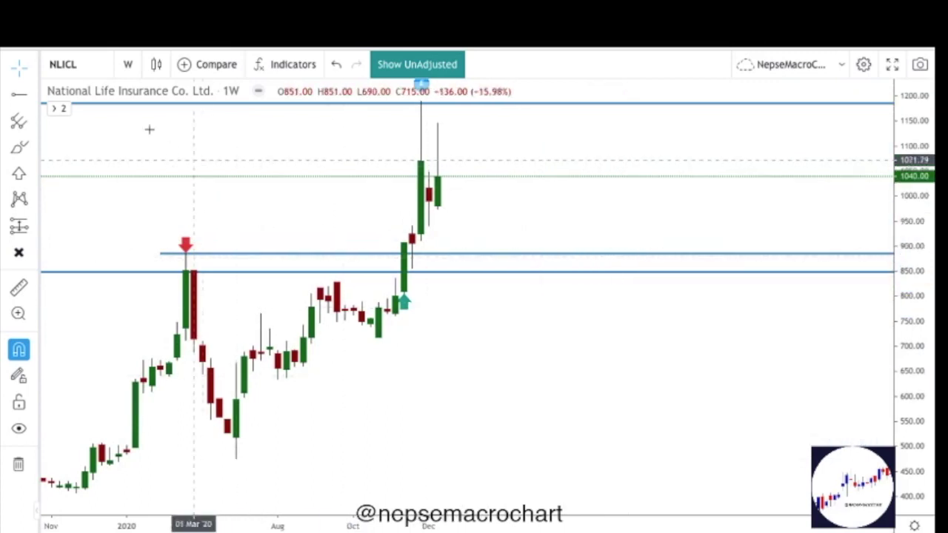
- Switch the chart to the 1 day interval and draw a grey horizontal ray from the 22 November 2020 high at 941
click(131, 66)
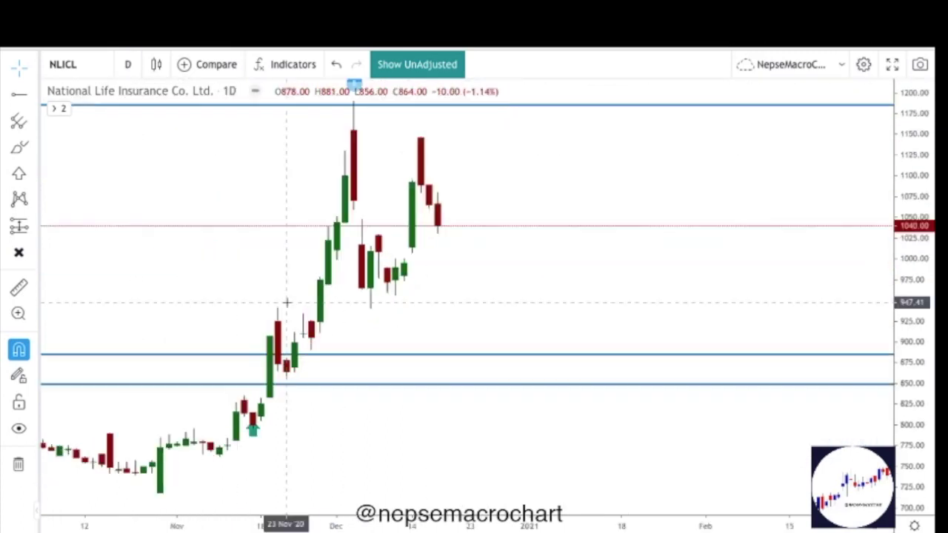
scroll(287, 303, down, 1)
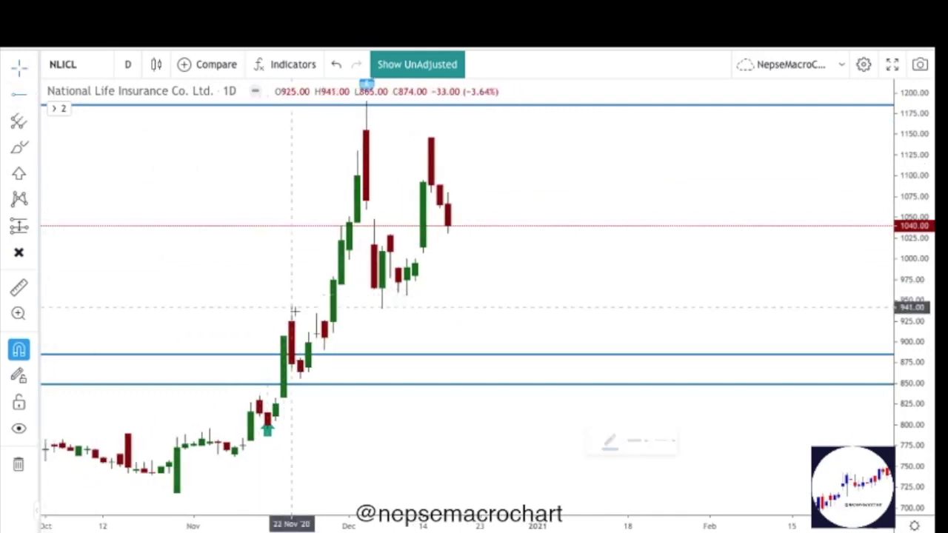
click(292, 308)
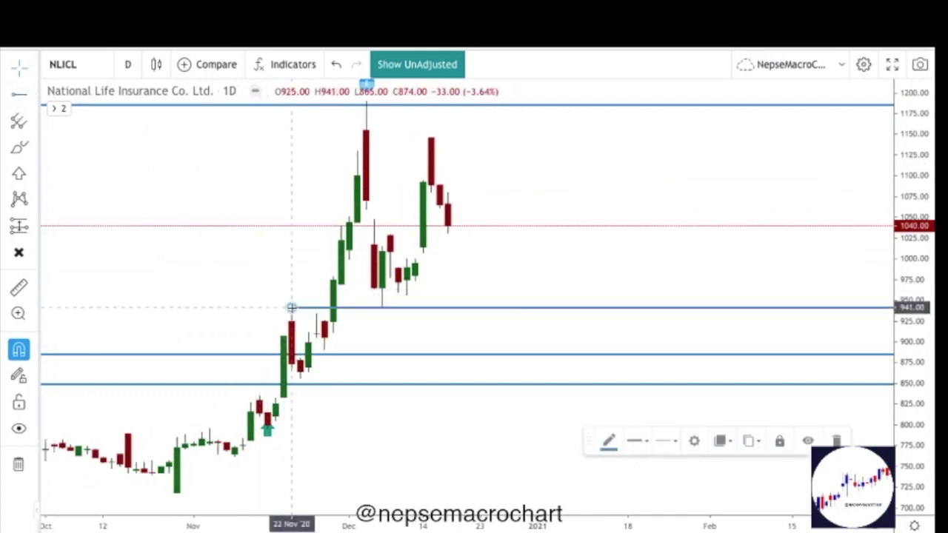
click(608, 442)
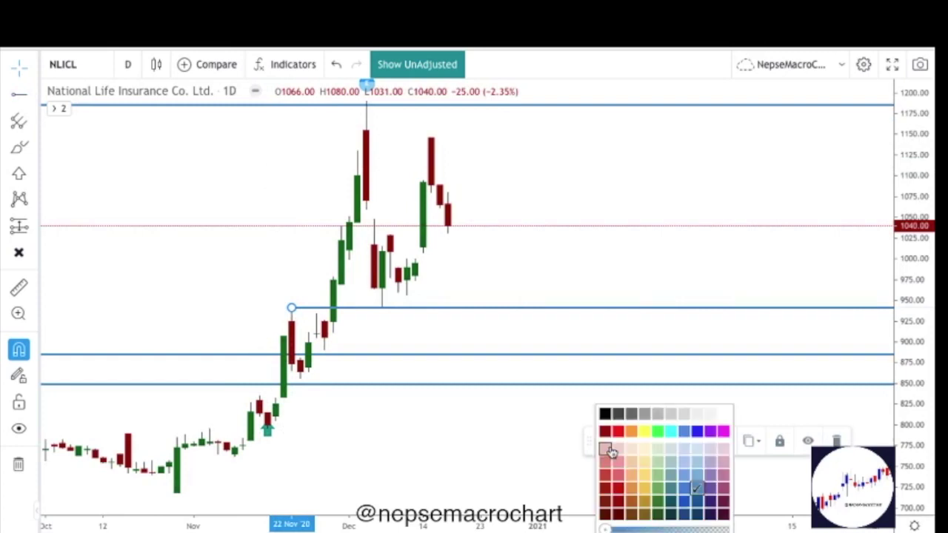
click(646, 419)
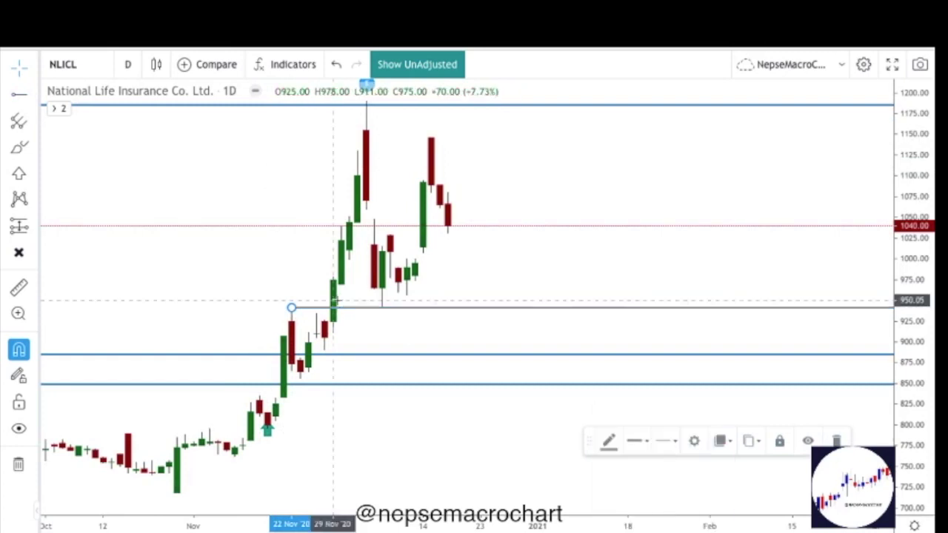
- Mark the low of the 7 December 2020 candle with an up arrow
click(25, 174)
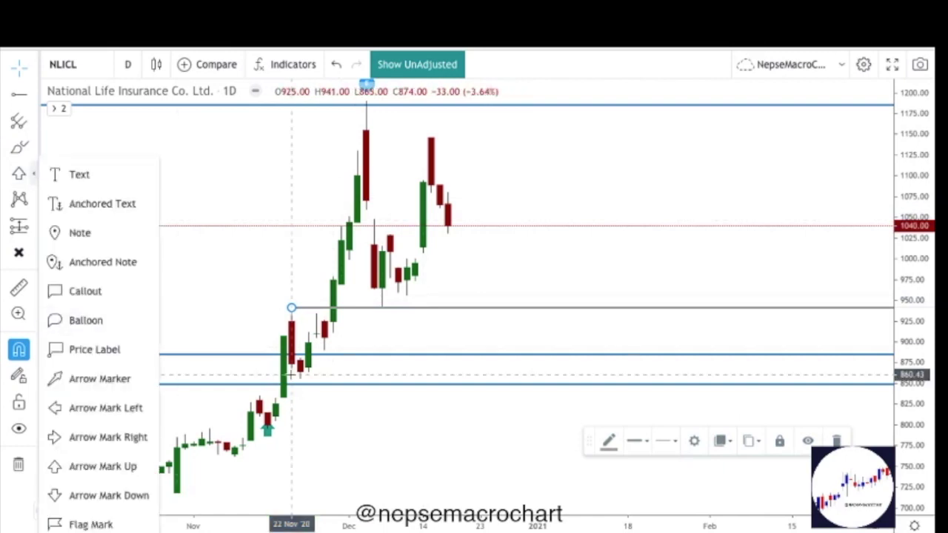
click(382, 323)
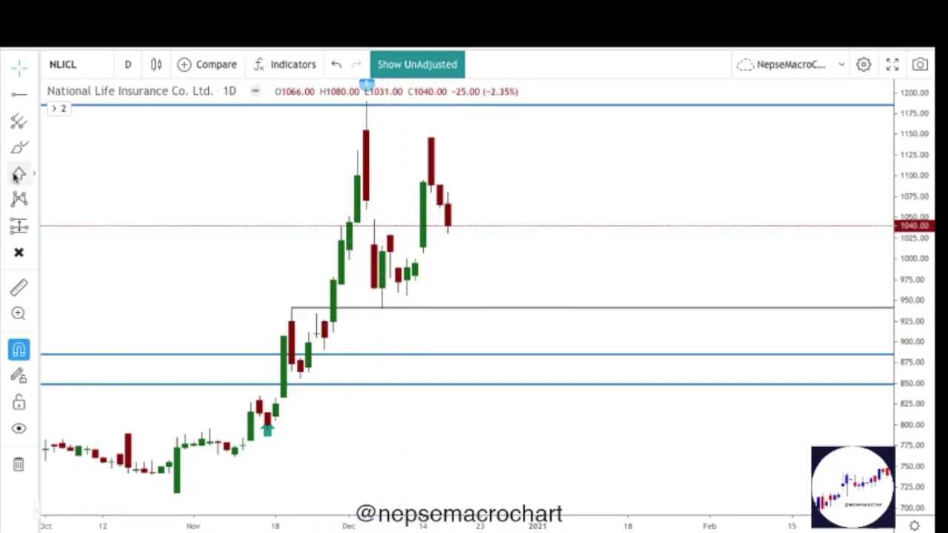
click(382, 317)
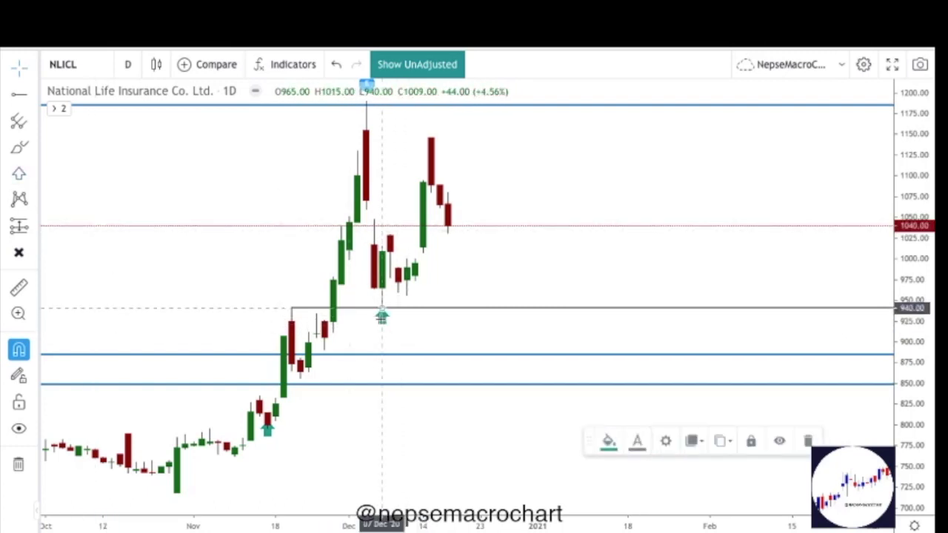
- Move the new up arrow beneath the 29 November 2020 candle, at about 909
right_click(465, 274)
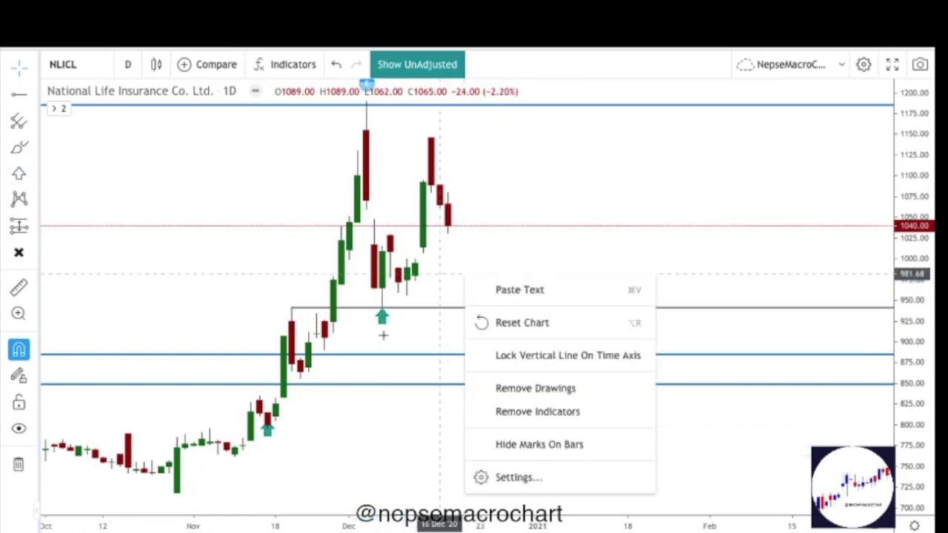
click(383, 336)
click(382, 325)
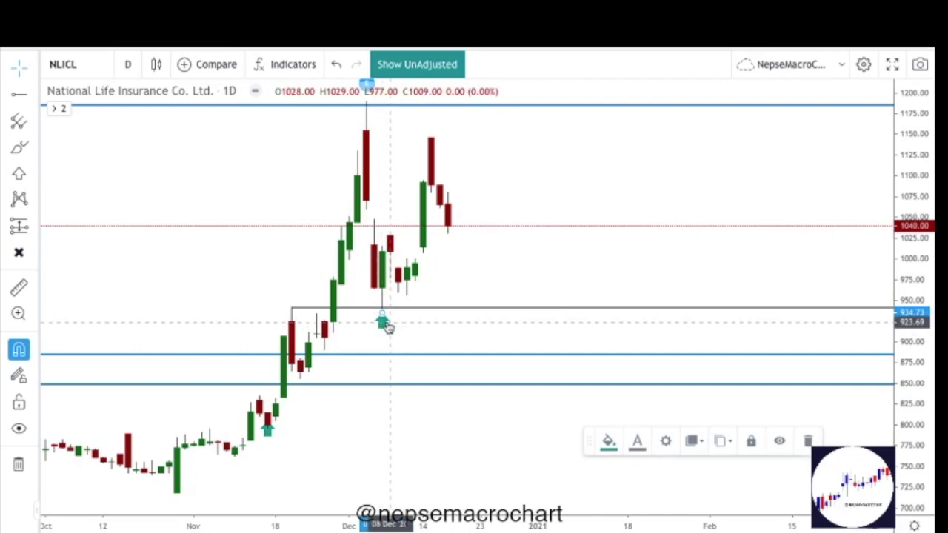
drag(379, 333, 336, 342)
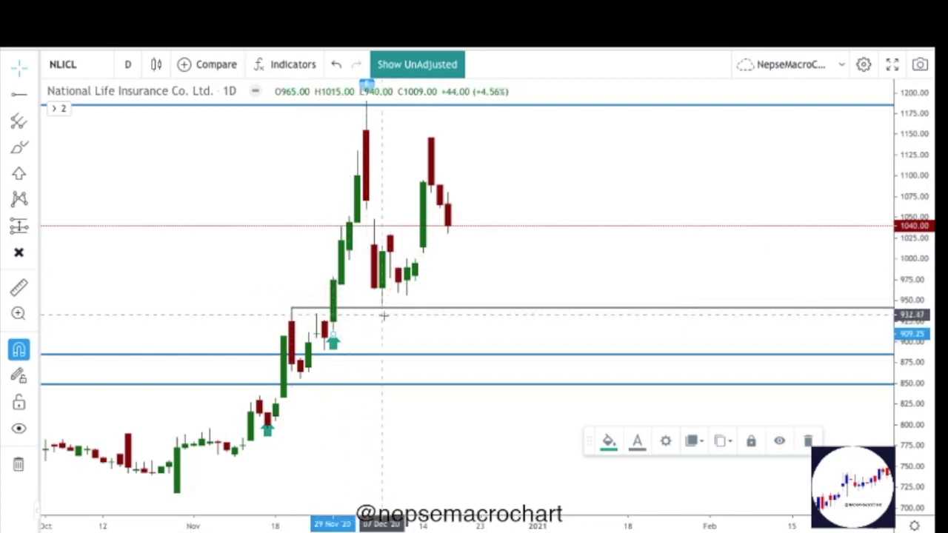
click(434, 340)
- Brush a projected path falling to the grey ray and rising to about 1120 by 17 January 2021, plus a small mark on the line near 885
scroll(418, 280, up, 1)
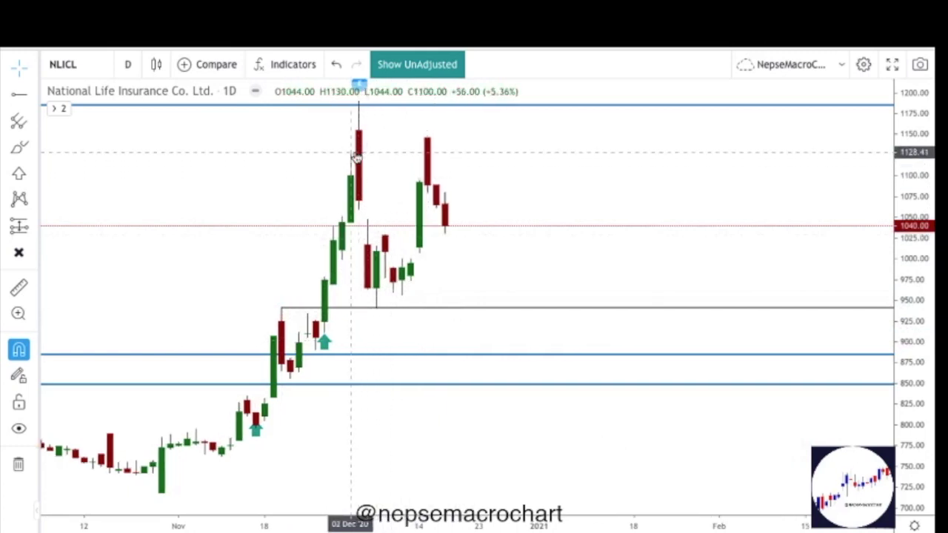
scroll(462, 193, up, 1)
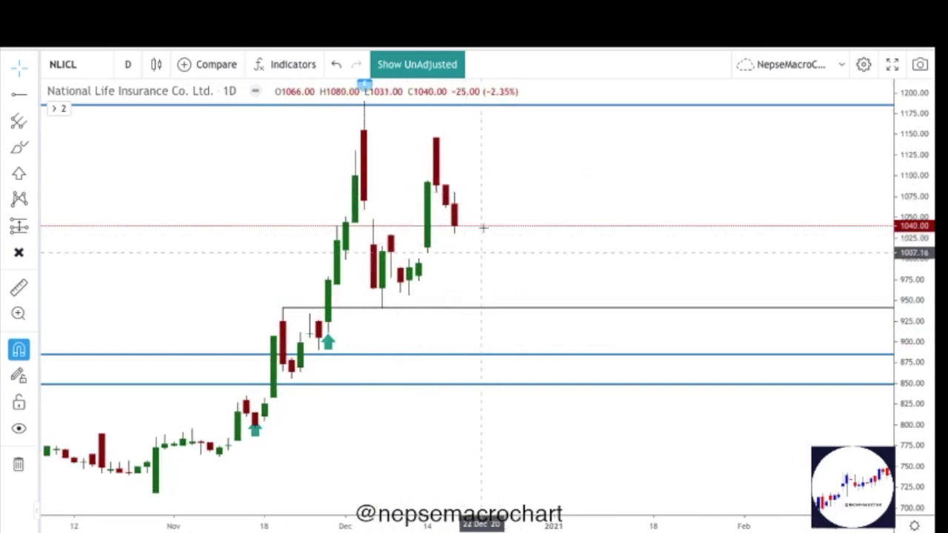
scroll(489, 265, up, 1)
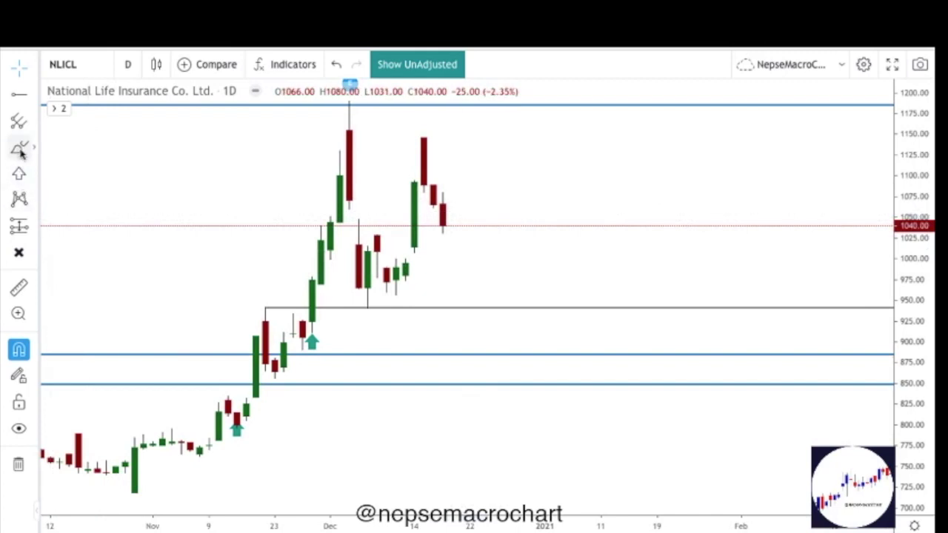
click(21, 151)
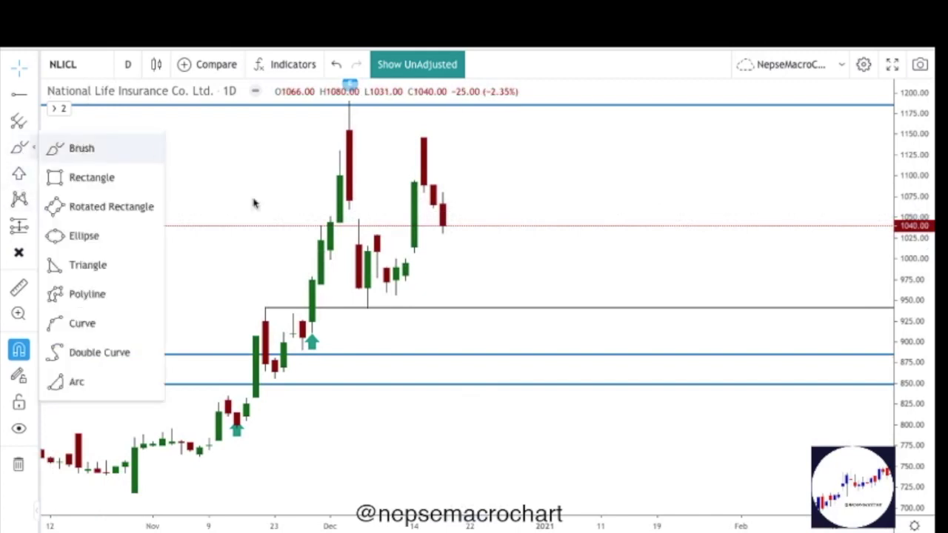
click(154, 151)
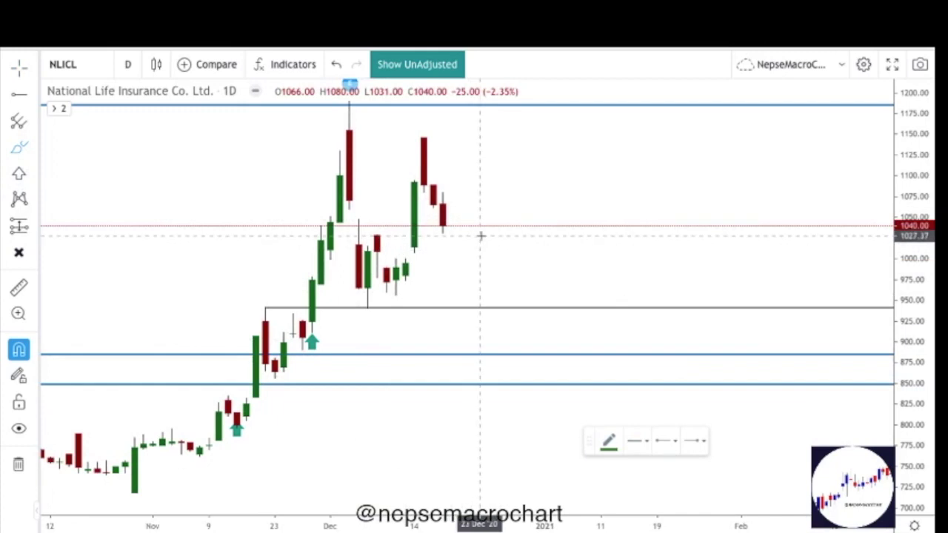
mouse_move(474, 232)
mouse_down()
mouse_move(563, 306)
mouse_move(599, 262)
mouse_move(641, 161)
mouse_up()
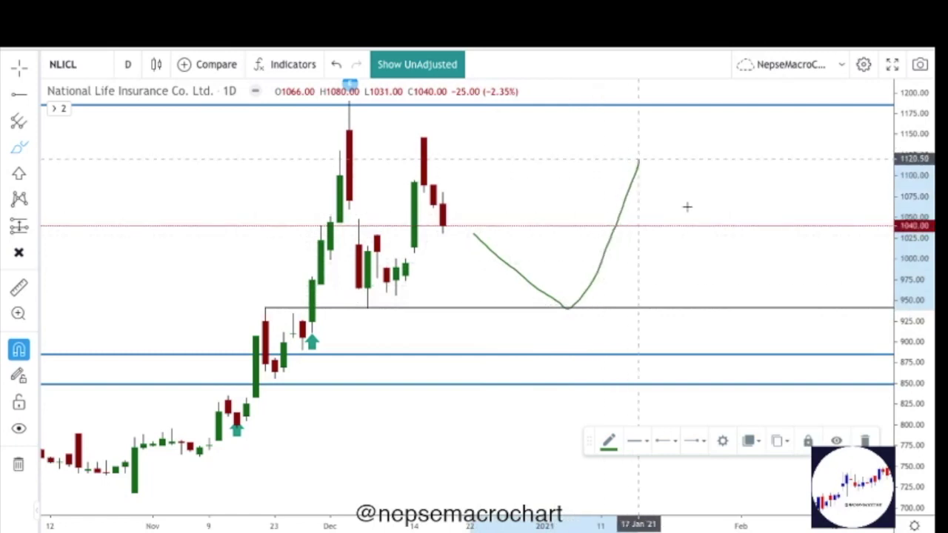
mouse_move(809, 349)
mouse_down()
mouse_move(798, 362)
mouse_move(798, 345)
mouse_move(804, 356)
mouse_up()
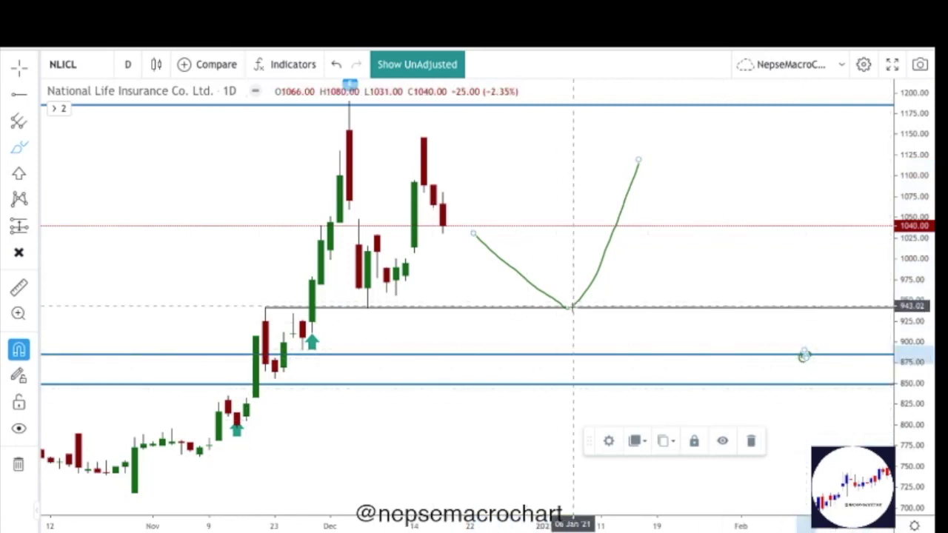
- Place a long position at 24 January 2021 with entry 941.26 on the grey ray, target 1182.88 and stop 789.26
scroll(454, 296, up, 2)
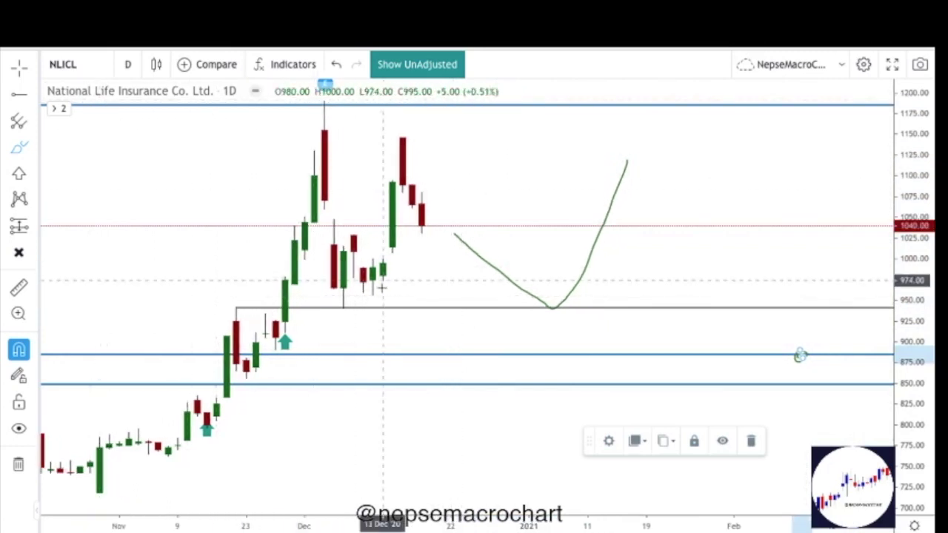
scroll(382, 288, right, 1)
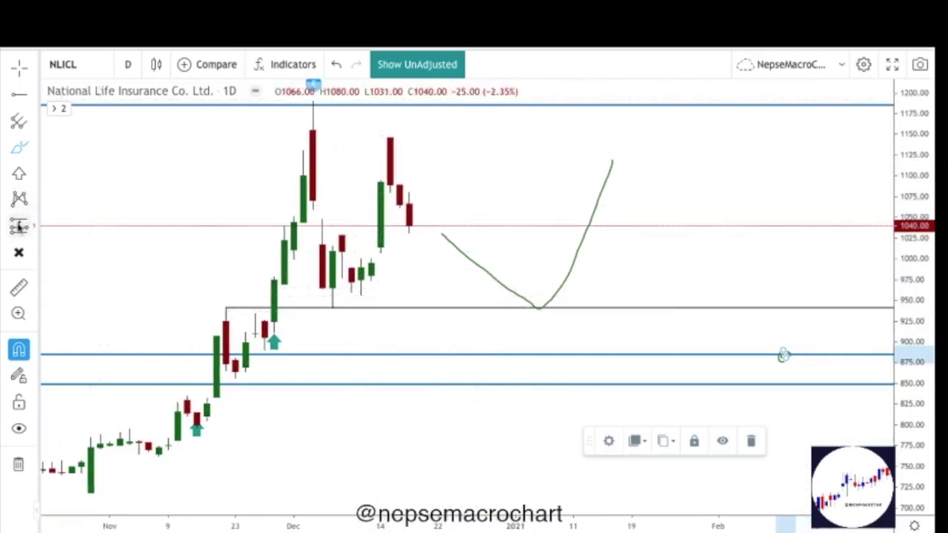
key(alt+h)
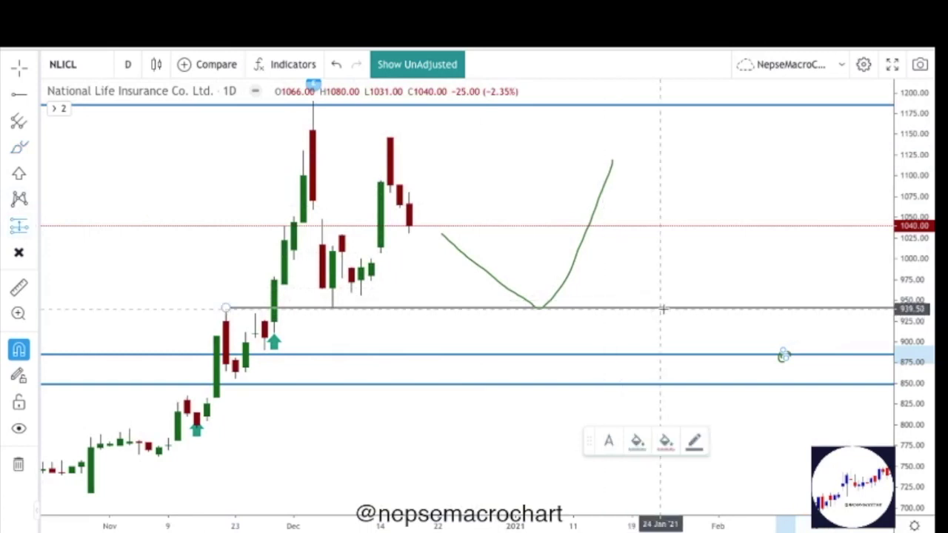
drag(660, 307, 661, 106)
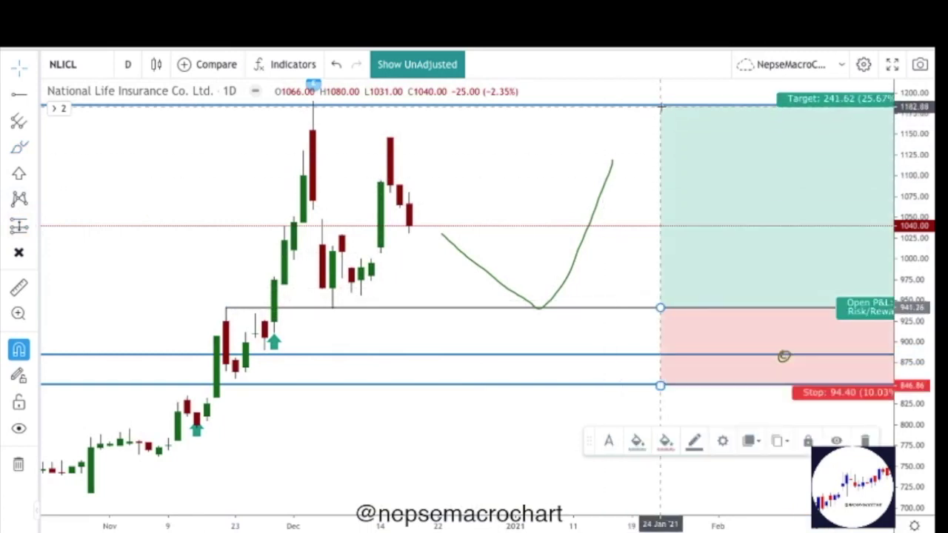
drag(660, 387, 661, 439)
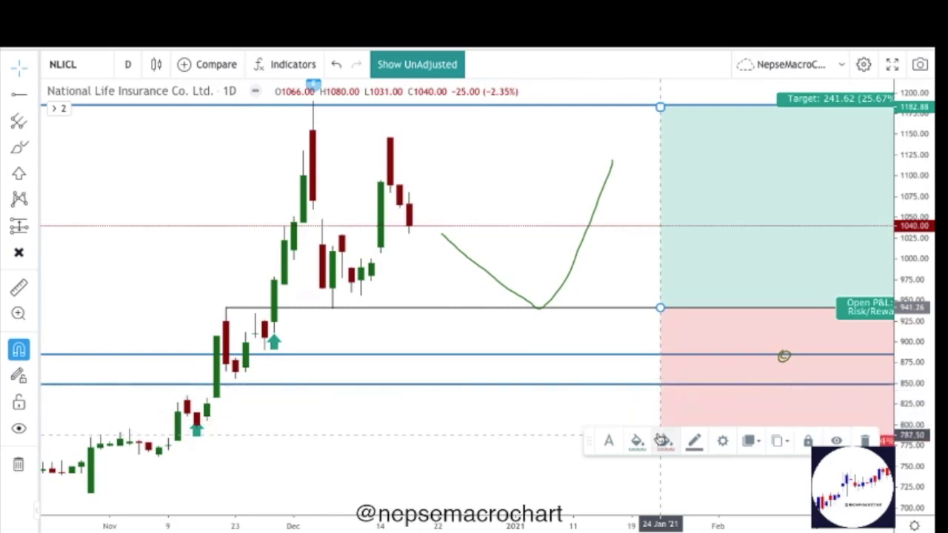
right_click(673, 248)
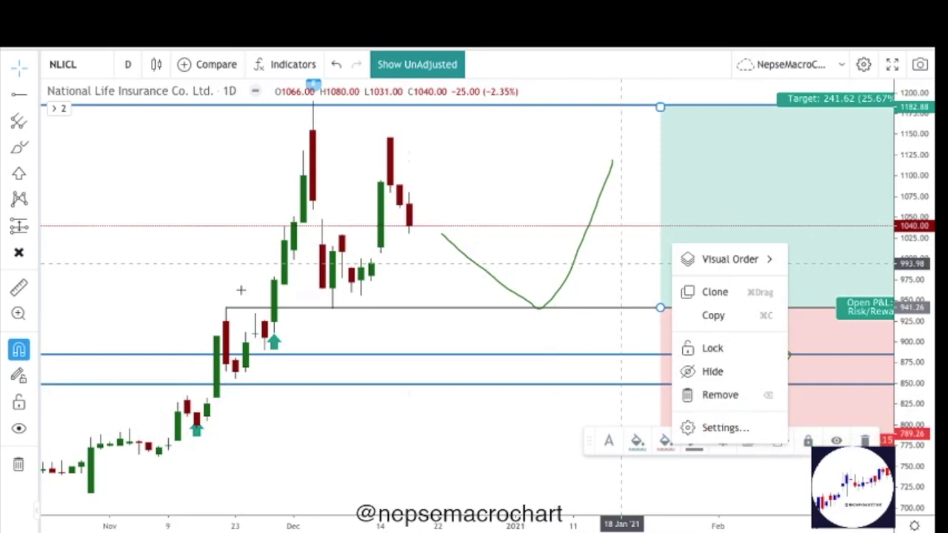
click(264, 290)
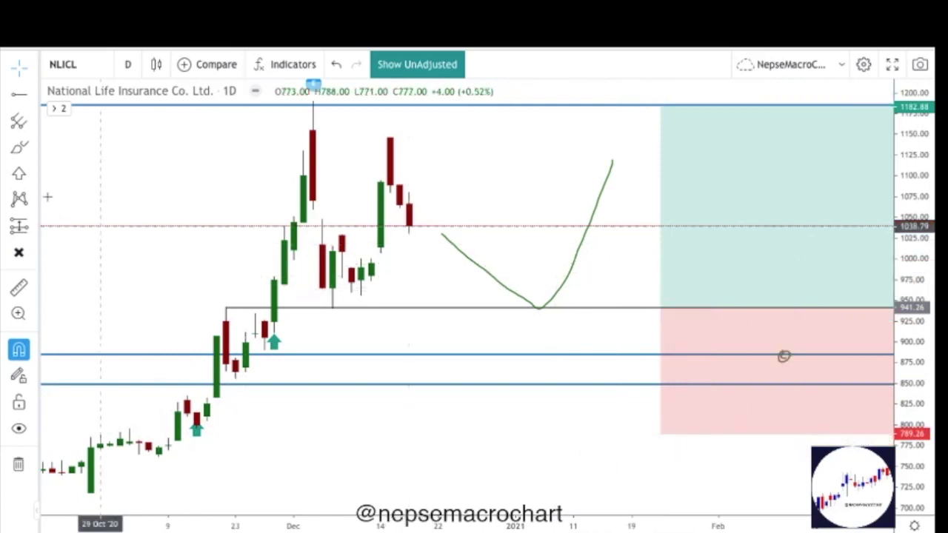
- Brush a zigzag projected path from about 985 down to 820 and up to about 1160, plus a short flat line near 975
click(19, 150)
click(51, 148)
mouse_move(602, 272)
mouse_down()
mouse_move(615, 313)
mouse_move(631, 280)
mouse_move(632, 334)
mouse_move(642, 303)
mouse_up()
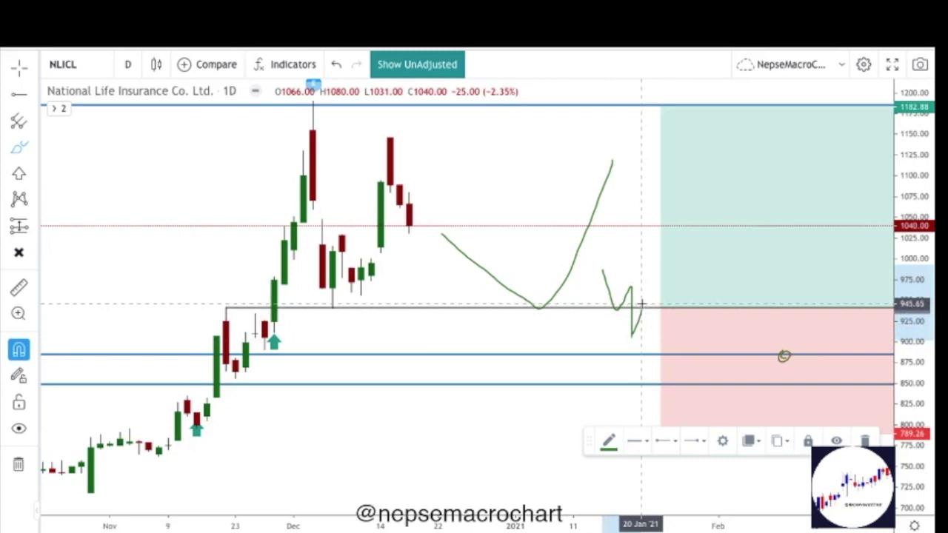
mouse_move(644, 312)
mouse_down()
mouse_move(670, 364)
mouse_move(701, 340)
mouse_move(720, 370)
mouse_move(748, 335)
mouse_move(747, 354)
mouse_move(770, 357)
mouse_move(778, 332)
mouse_move(786, 400)
mouse_move(797, 410)
mouse_move(809, 337)
mouse_move(814, 350)
mouse_move(828, 337)
mouse_move(834, 276)
mouse_move(858, 303)
mouse_move(868, 268)
mouse_move(882, 282)
mouse_move(882, 127)
mouse_up()
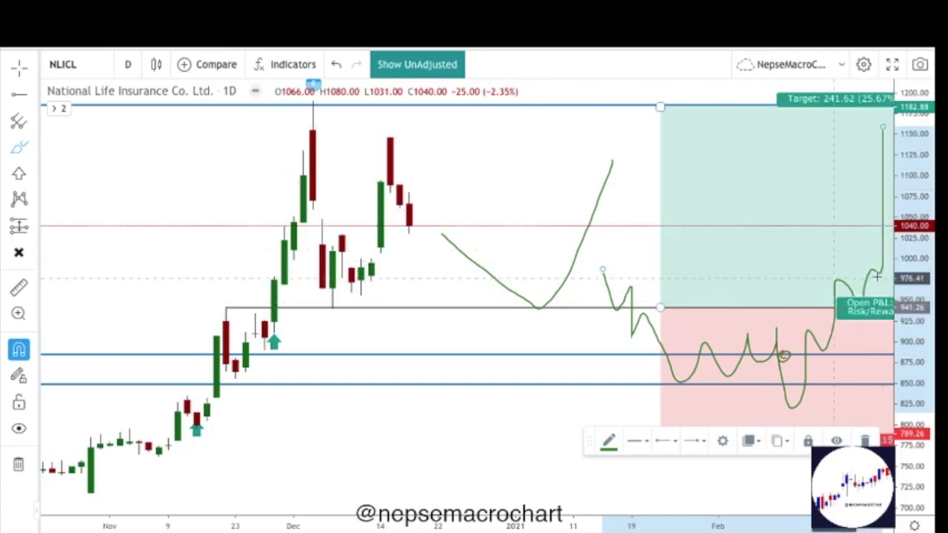
drag(840, 280, 885, 278)
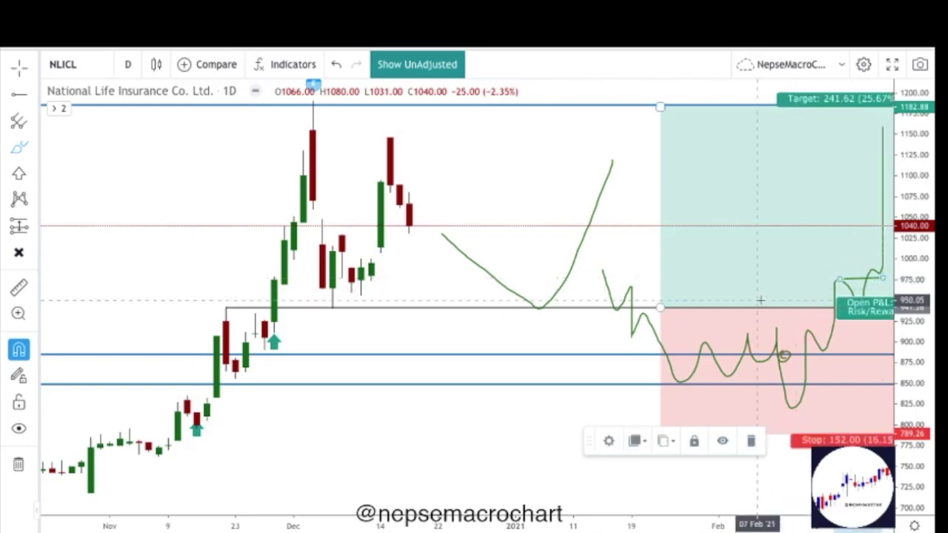
- Examine the mid-December 2020 candles and the brushed projected paths against the 941 entry level on the daily chart
scroll(593, 285, right, 2)
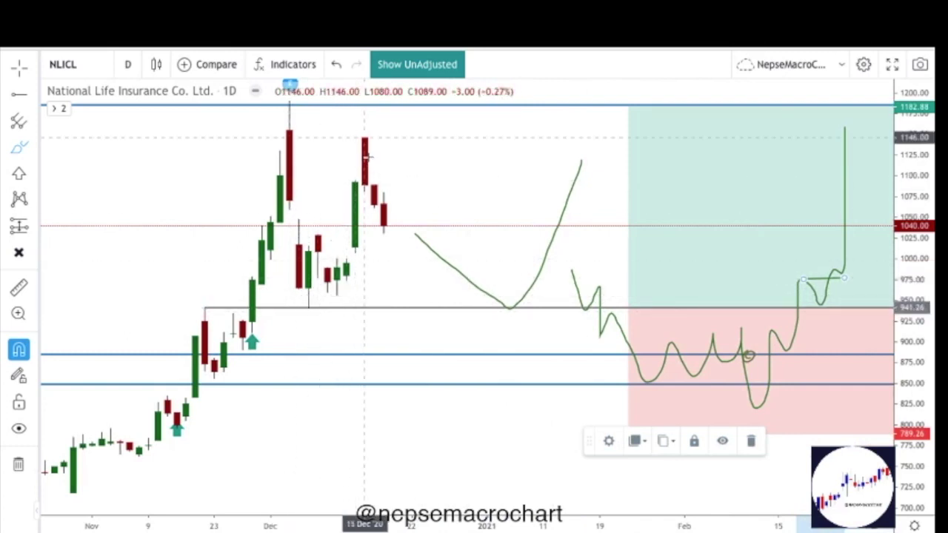
scroll(365, 155, down, 1)
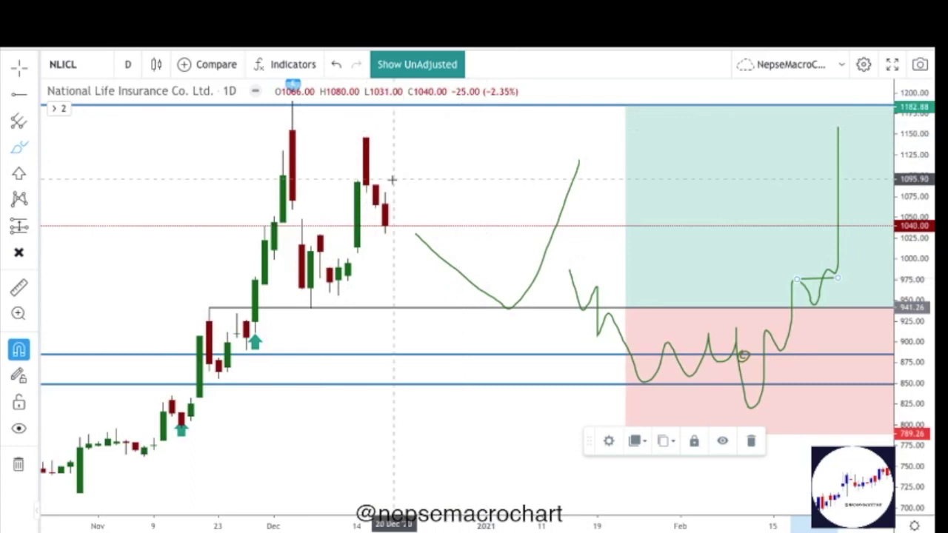
scroll(373, 245, right, 1)
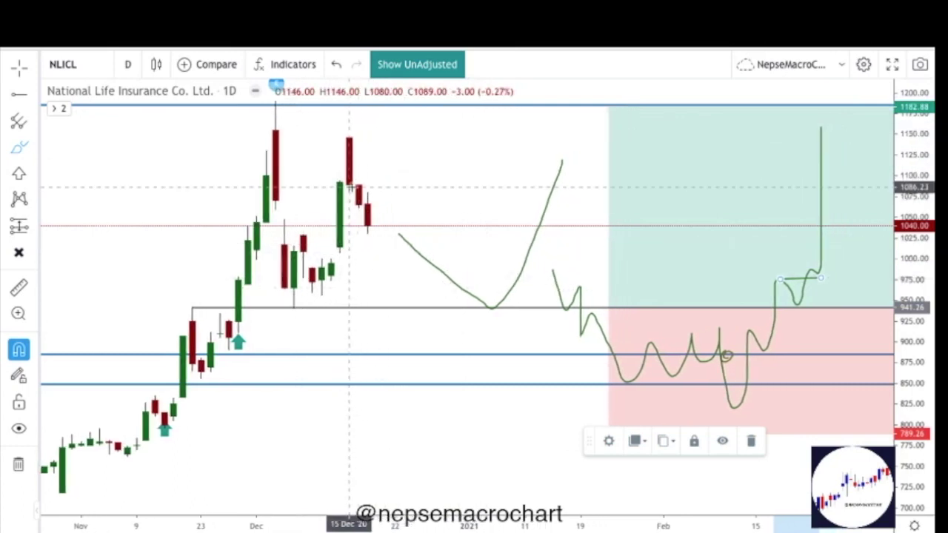
scroll(333, 222, right, 1)
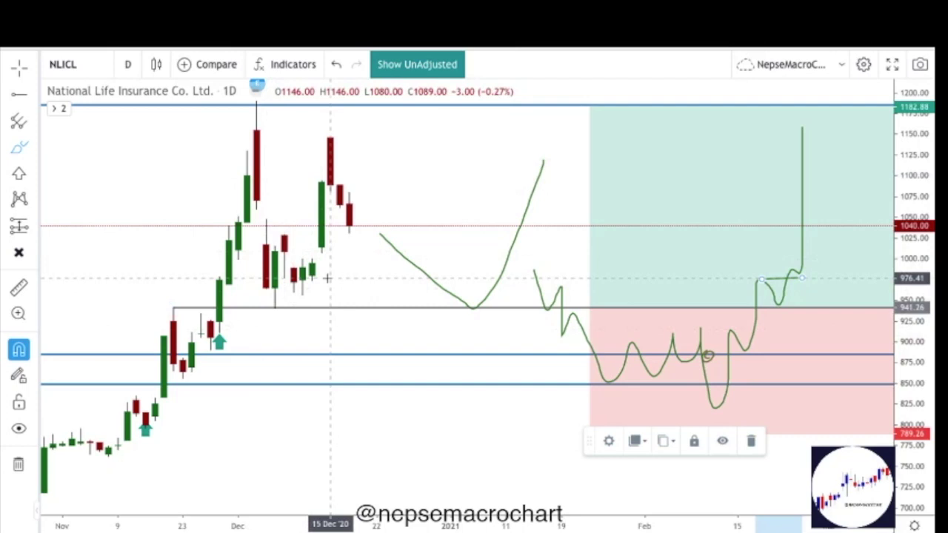
scroll(328, 278, right, 1)
key(Right)
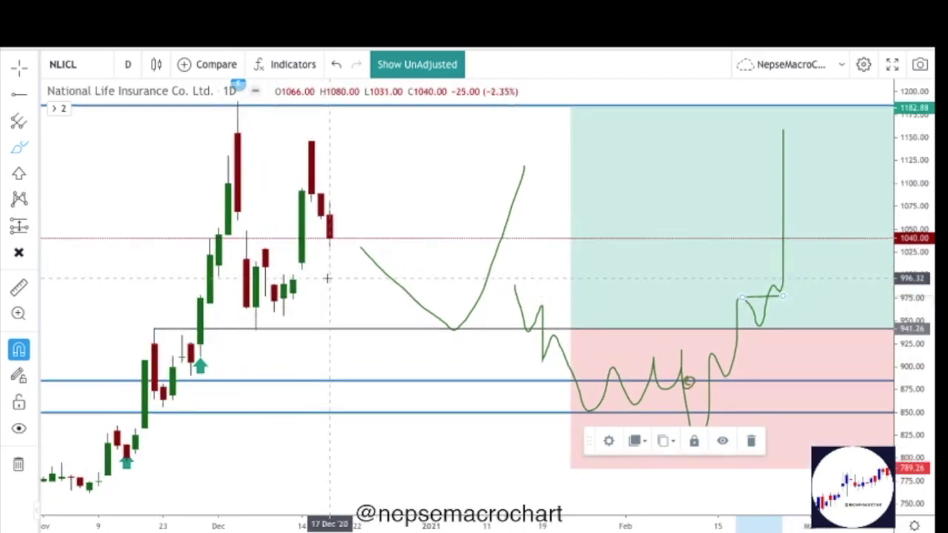
scroll(366, 338, down, 1)
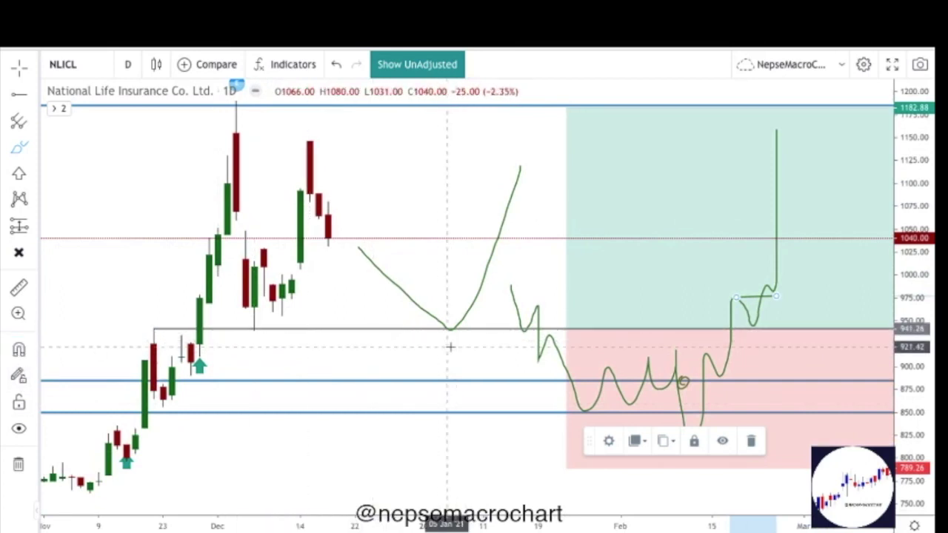
scroll(451, 347, up, 1)
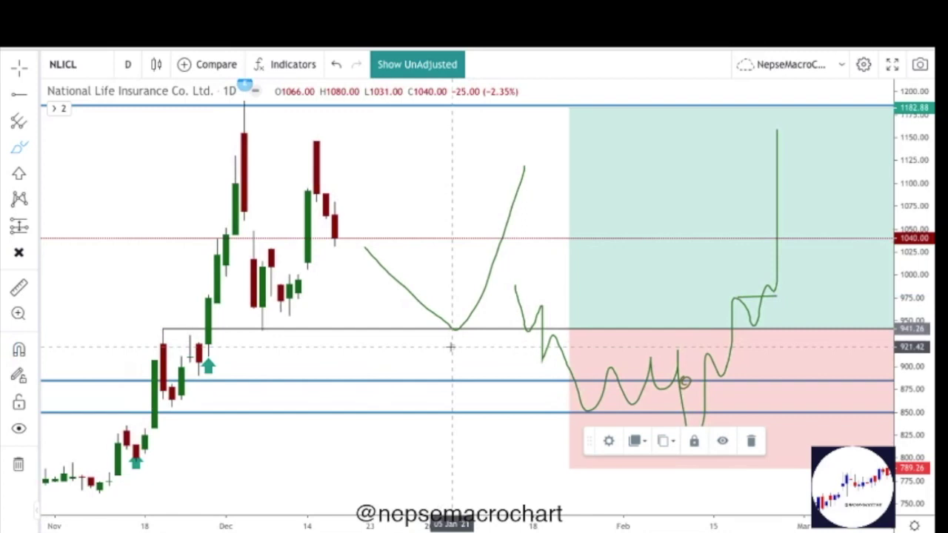
scroll(450, 347, down, 1)
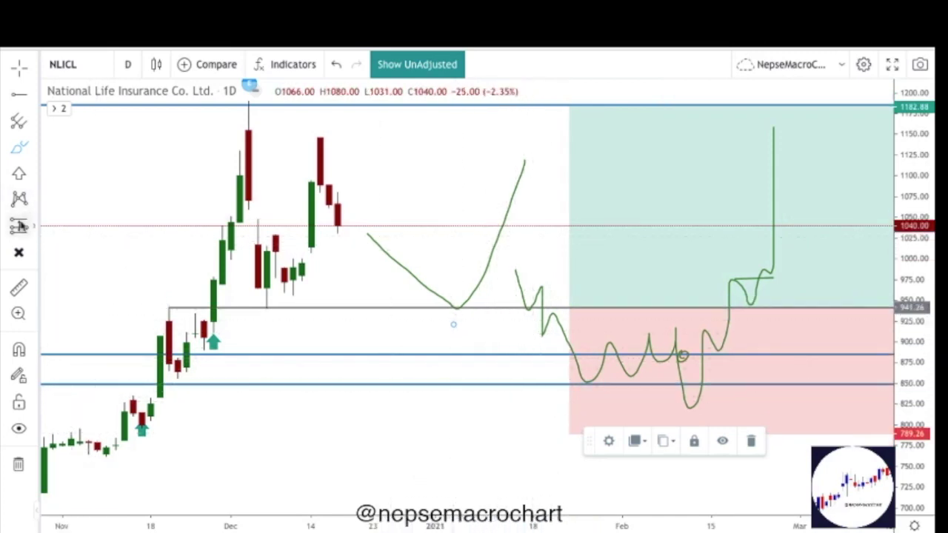
- Draw a grey rectangle zone from the 22 November 2020 high at about 941 to the blue line at 849, ending 17 February 2021
click(19, 151)
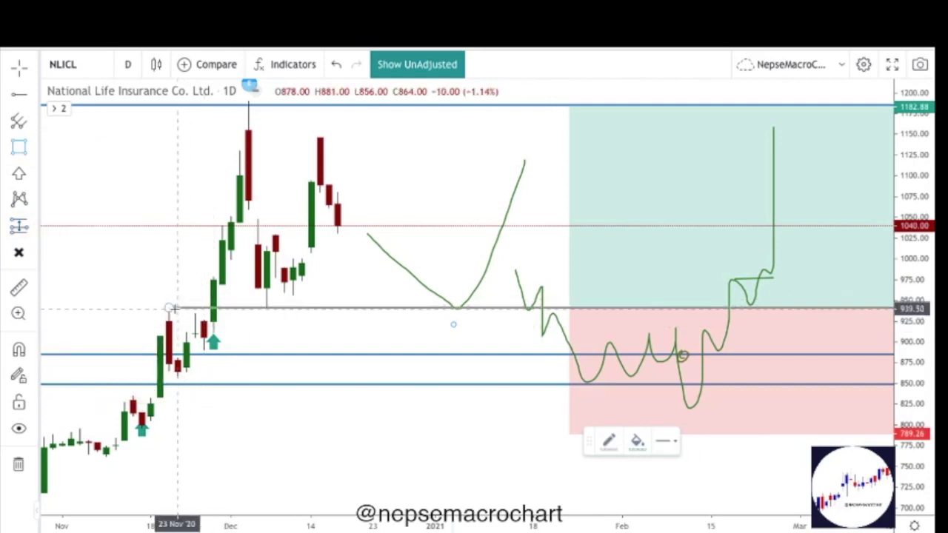
mouse_move(169, 308)
mouse_down()
mouse_move(658, 334)
mouse_move(720, 347)
mouse_up()
drag(729, 369, 731, 386)
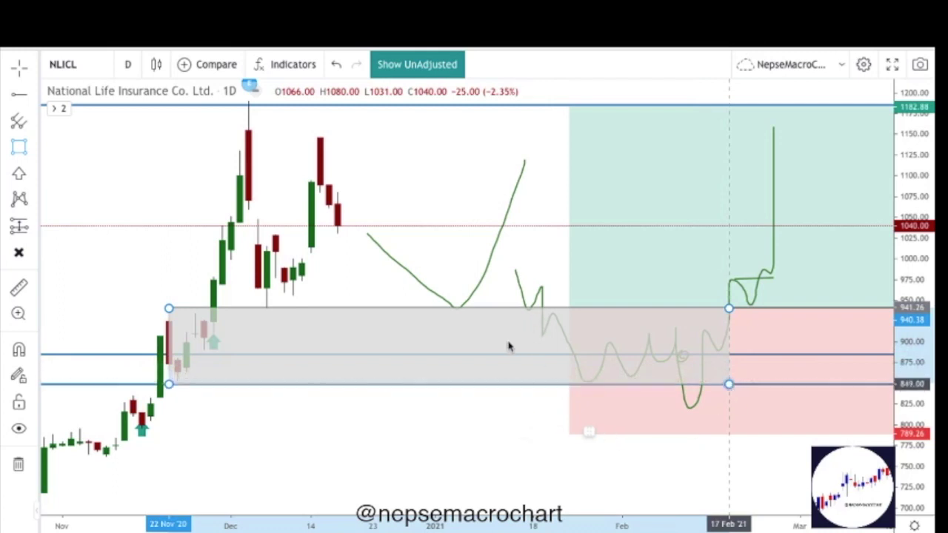
key(Escape)
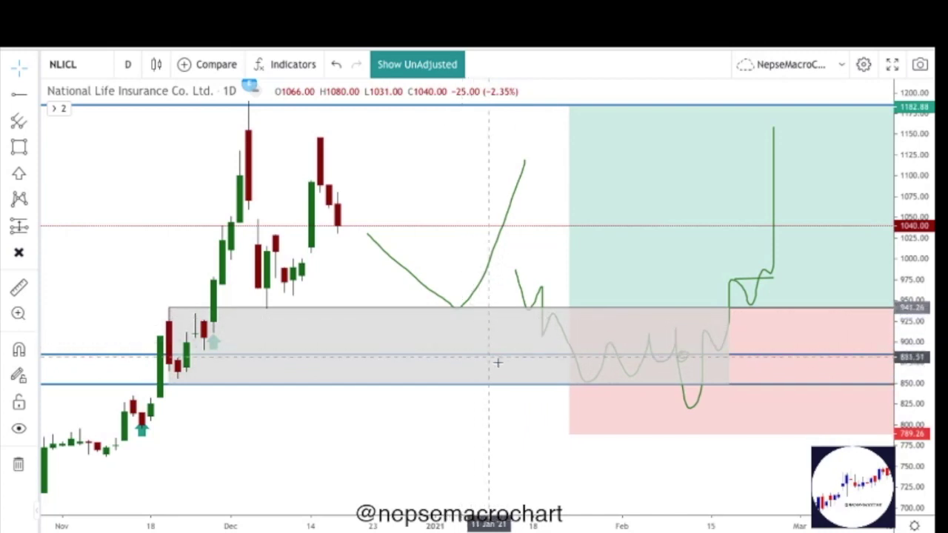
scroll(515, 381, right, 3)
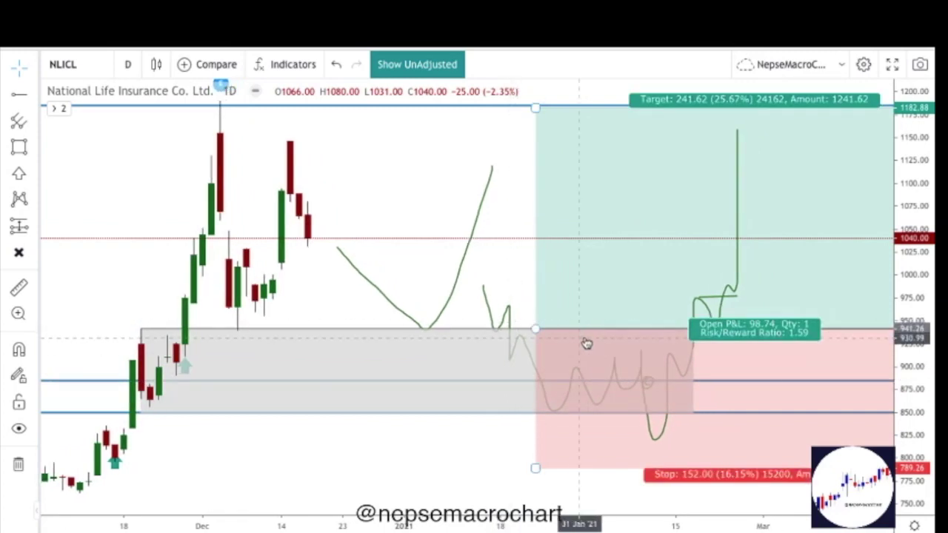
scroll(596, 352, right, 2)
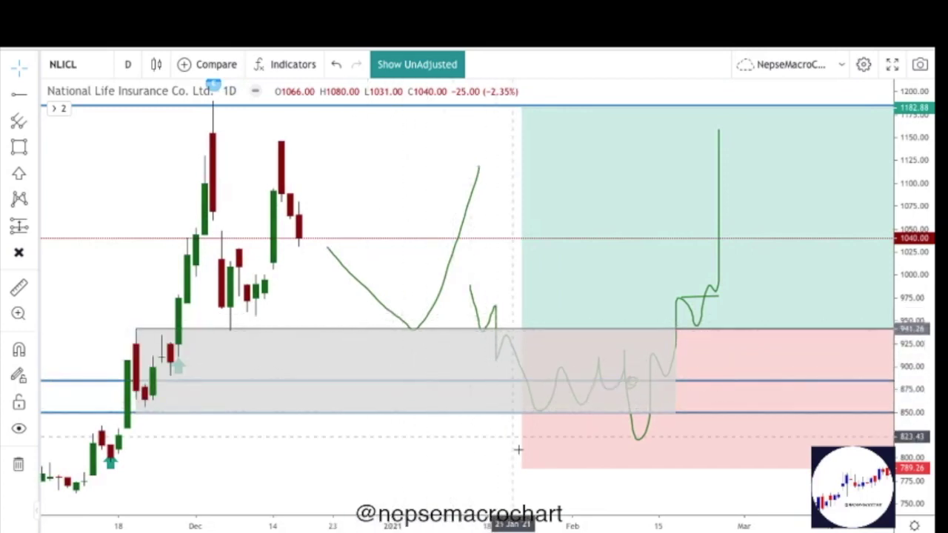
click(519, 345)
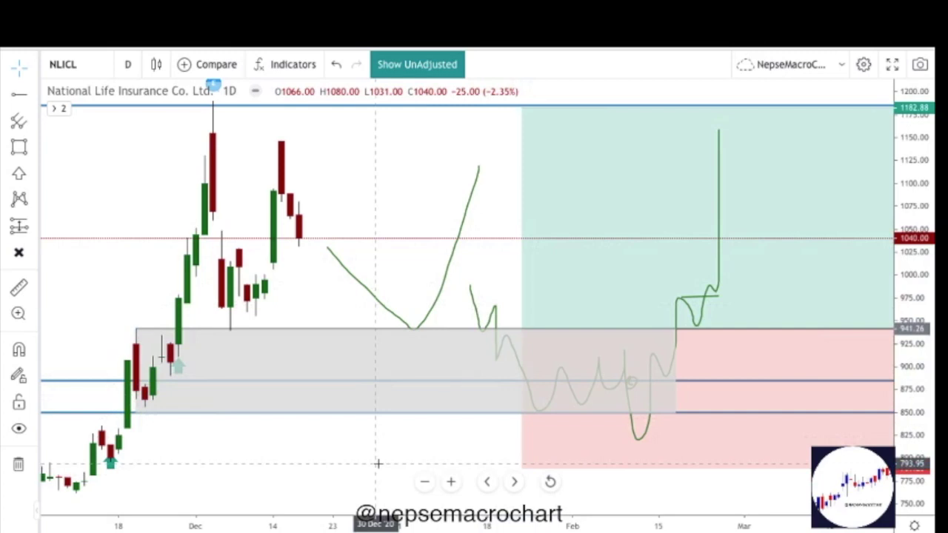
scroll(379, 464, down, 1)
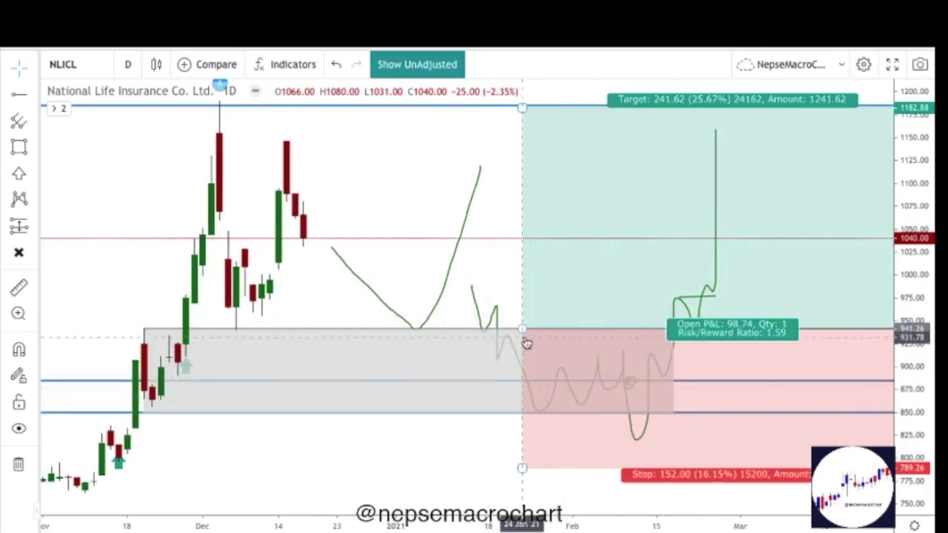
scroll(526, 343, down, 2)
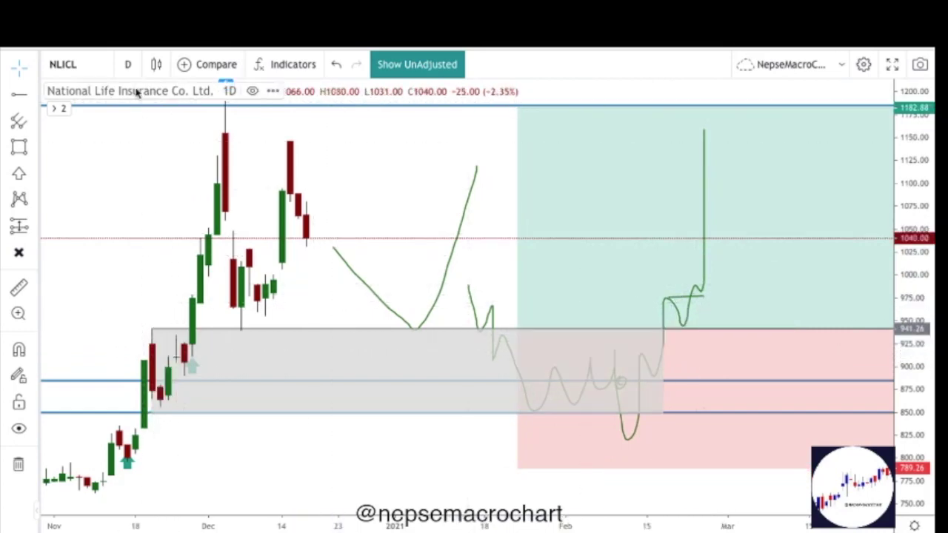
- Switch the chart to the 1 hour interval and bring the mid-November to mid-December 2020 candles into view
click(128, 65)
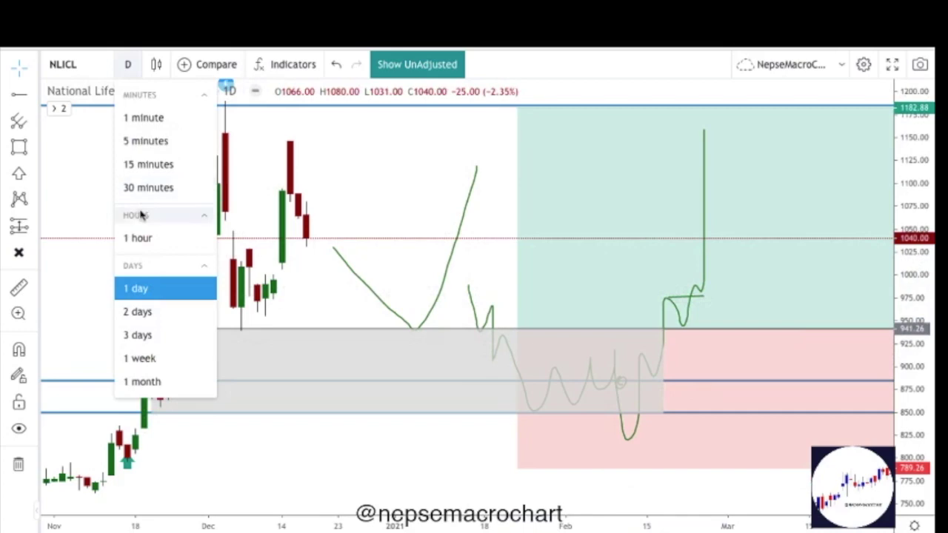
click(139, 237)
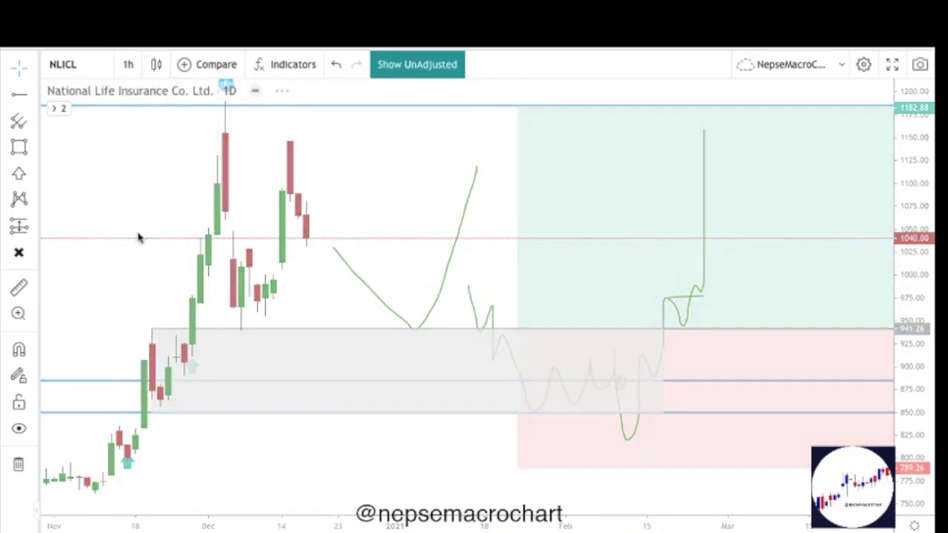
scroll(306, 300, down, 5)
scroll(307, 300, down, 5)
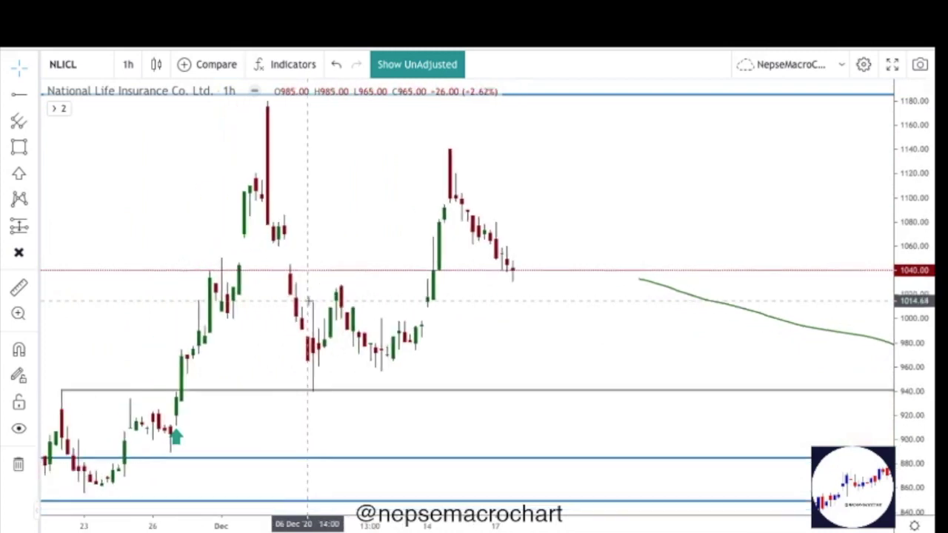
scroll(308, 301, down, 1)
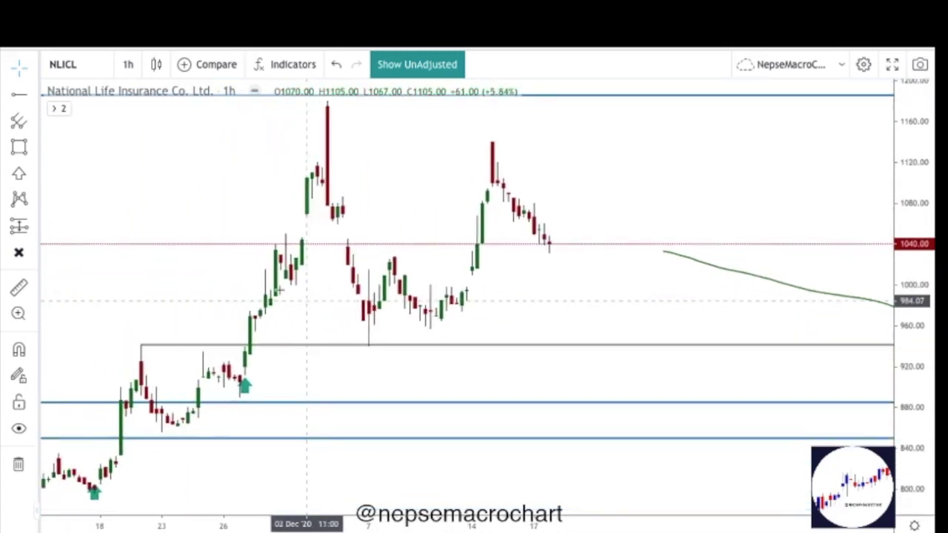
- Draw a horizontal trend line at about 899 between 19 November 2020 11:00 and 1 December 2020 14:00
click(19, 94)
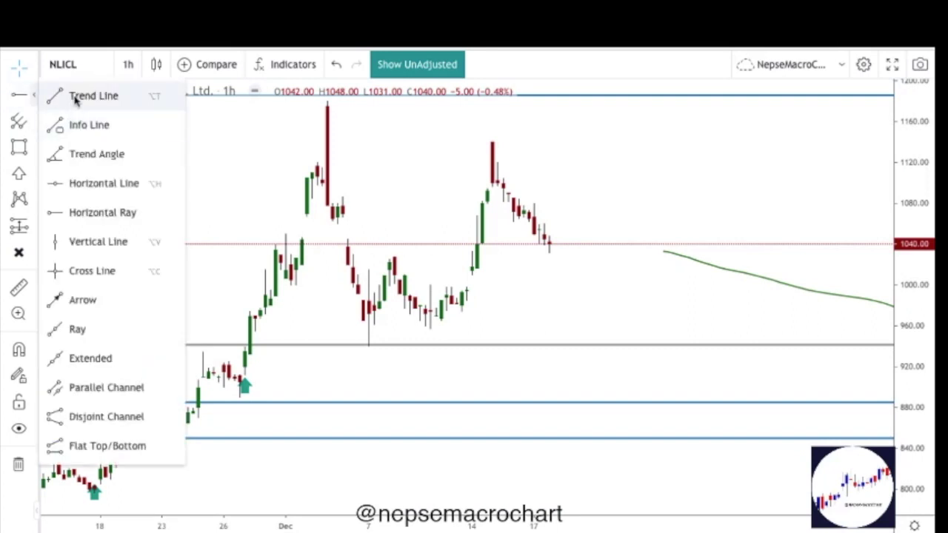
click(302, 387)
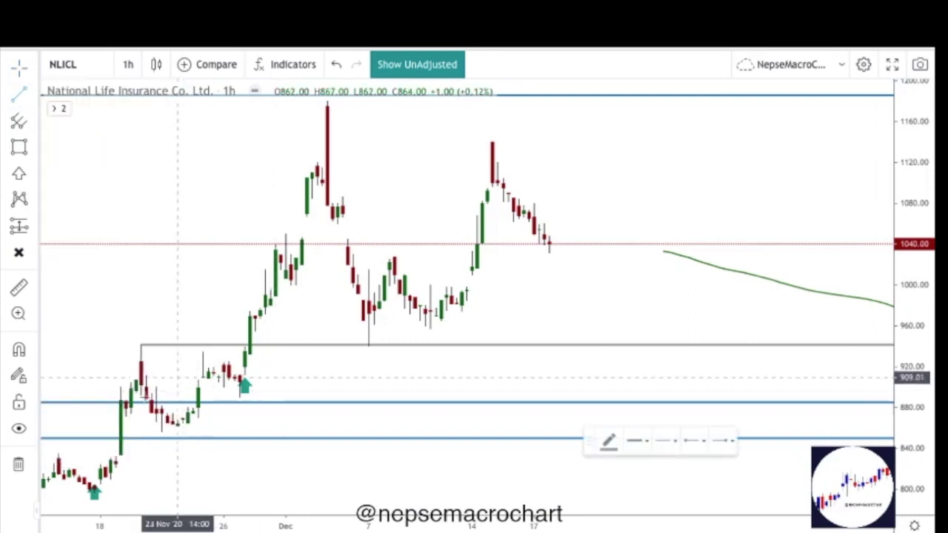
click(121, 387)
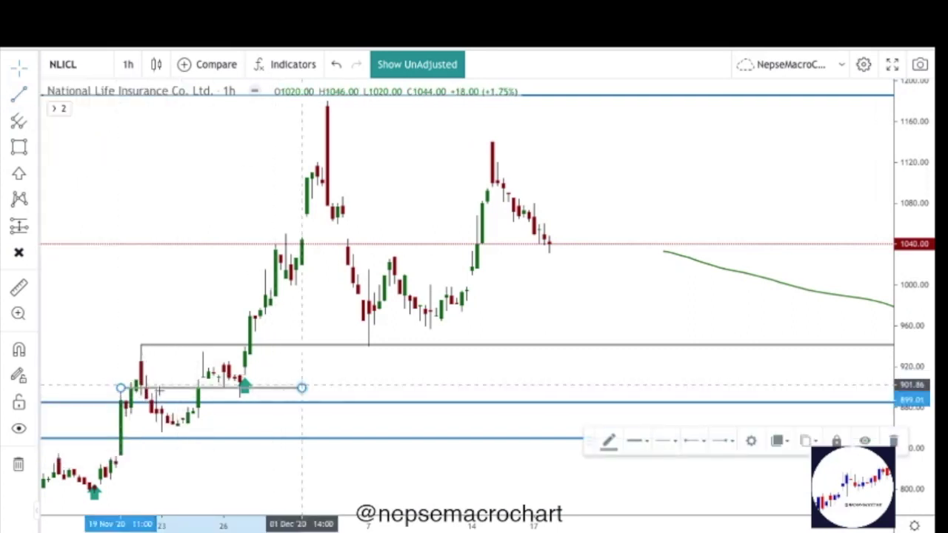
- Place red down arrow marks at 18 November 2020 14:00 near 913 and above the 22 November 2020 11:00 candle near 951
click(22, 176)
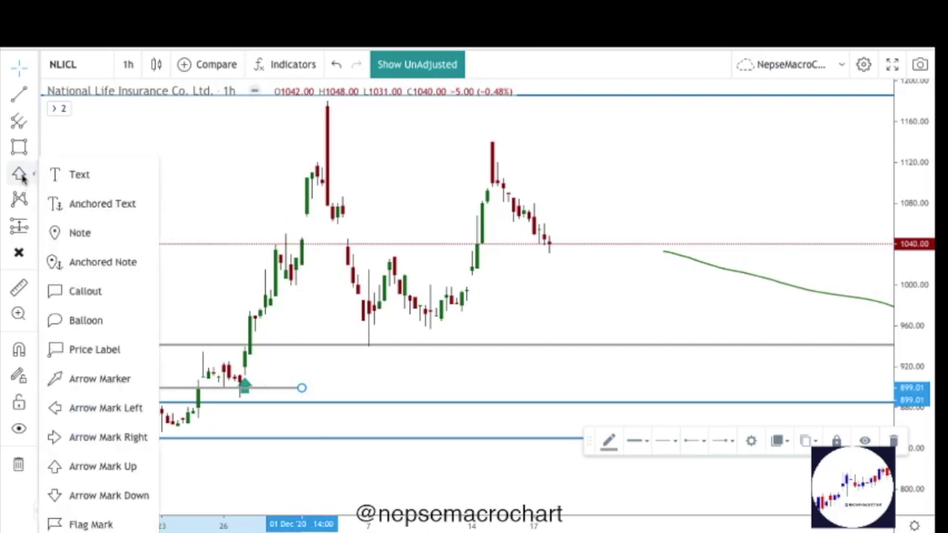
click(88, 495)
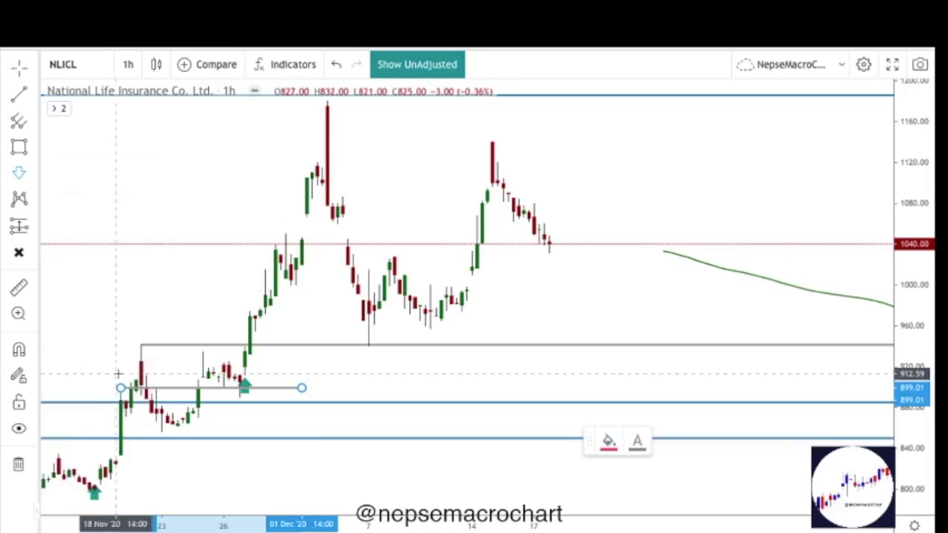
click(118, 374)
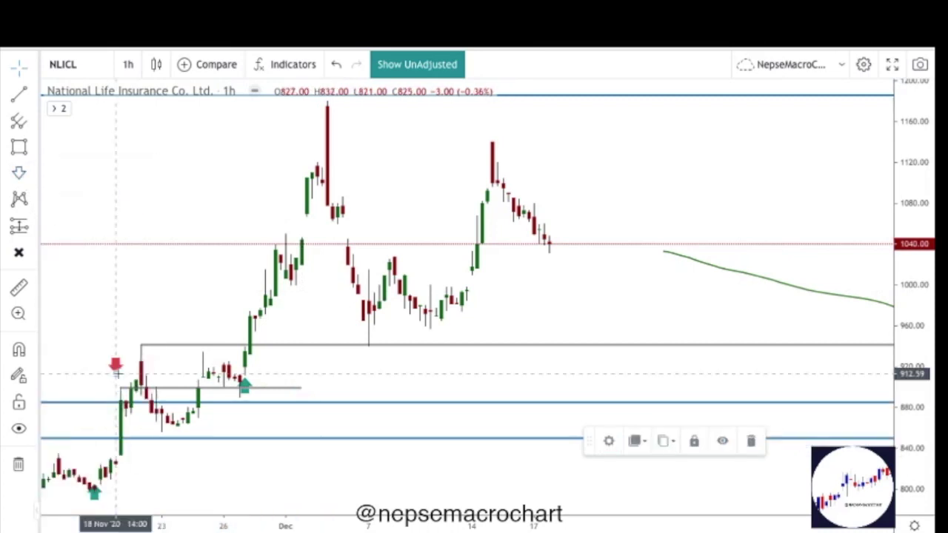
click(146, 331)
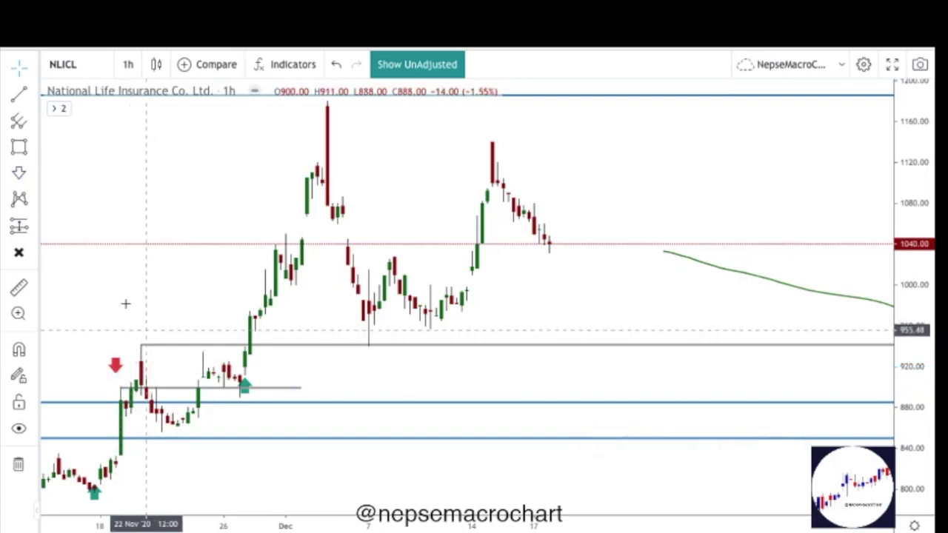
click(19, 173)
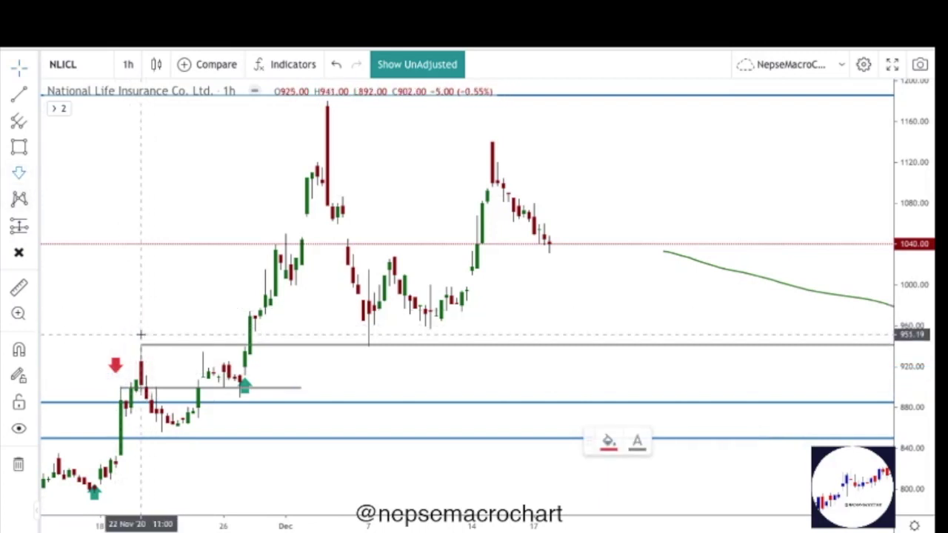
click(141, 335)
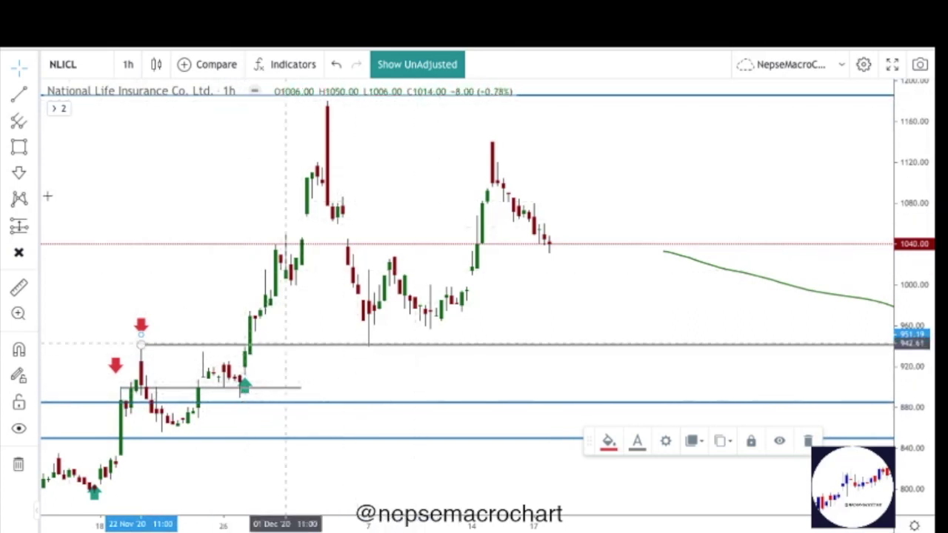
click(19, 172)
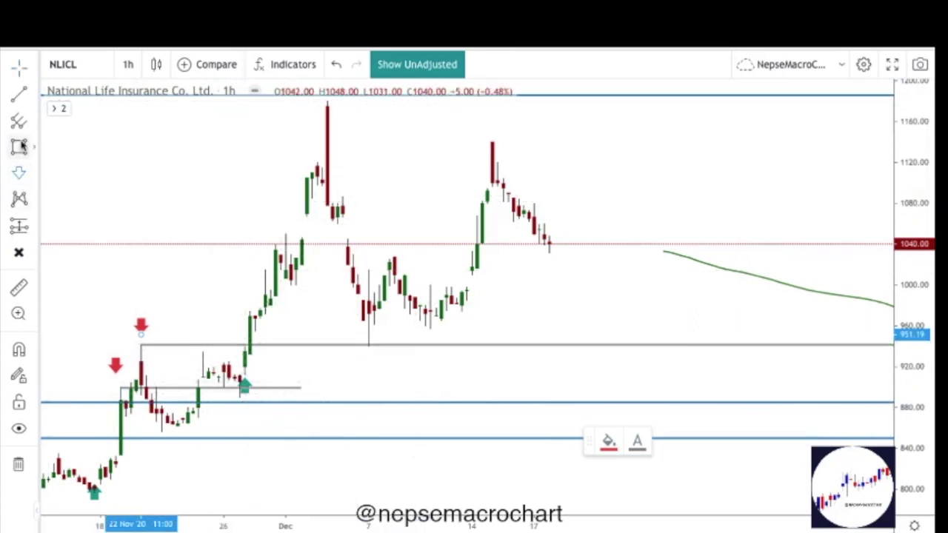
click(21, 145)
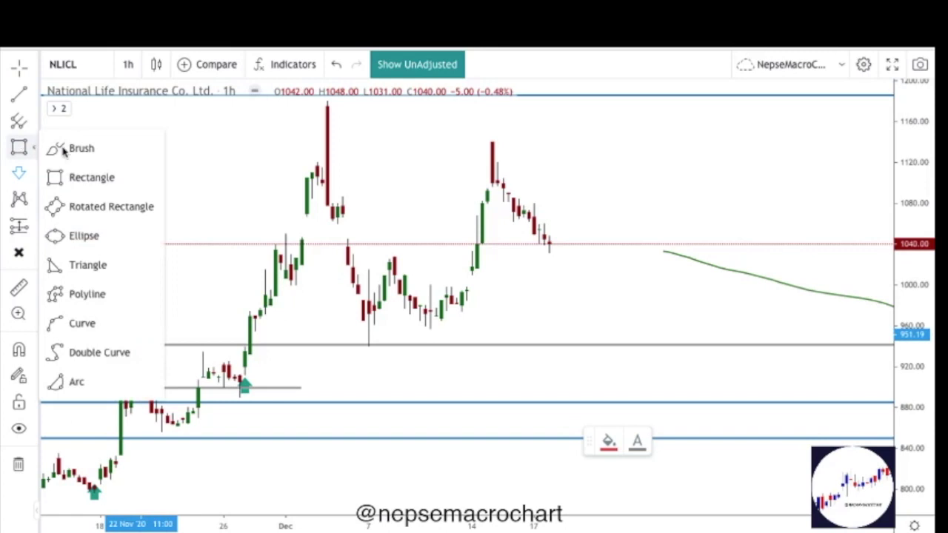
click(63, 149)
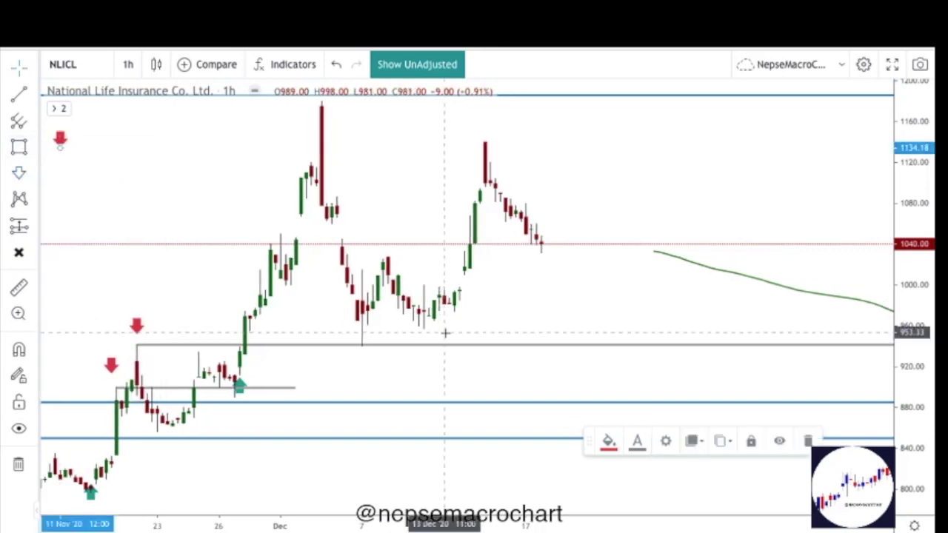
scroll(446, 334, down, 1)
scroll(410, 372, down, 1)
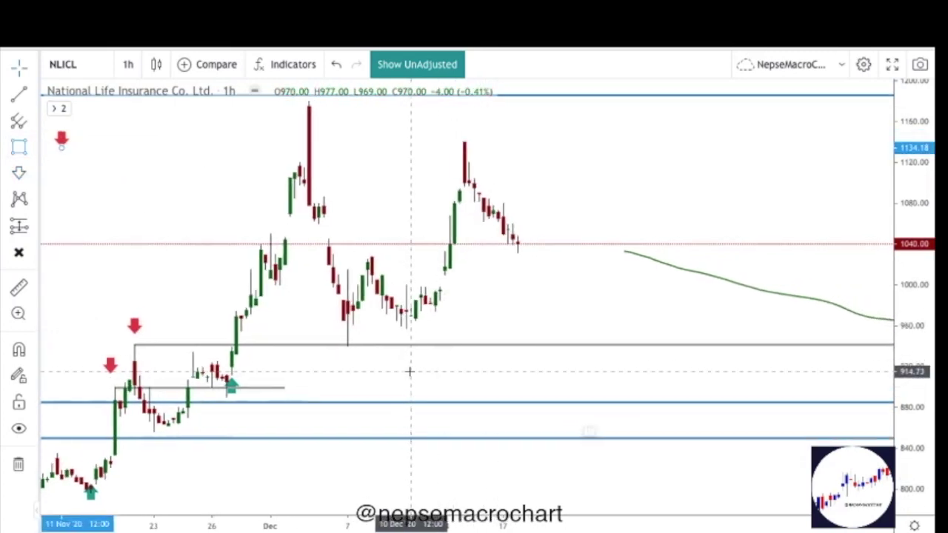
click(538, 289)
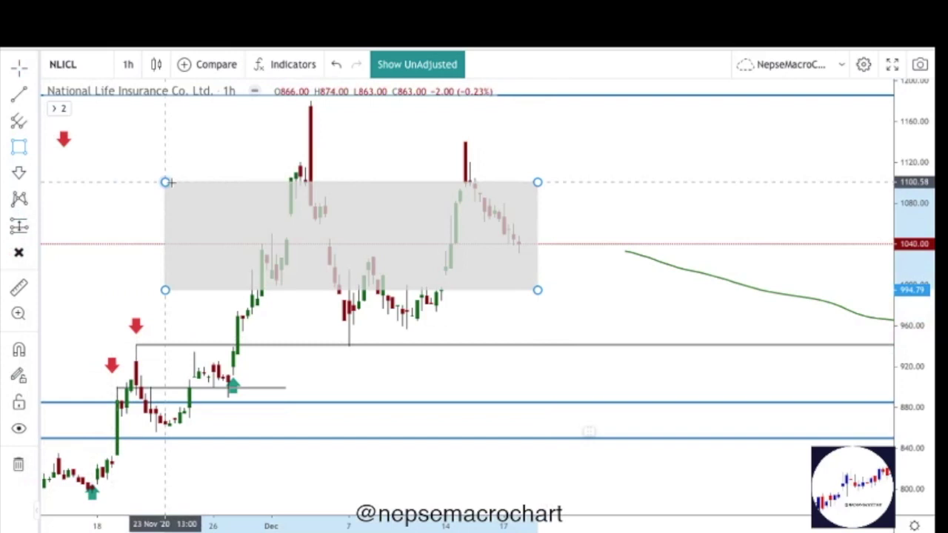
key(Escape)
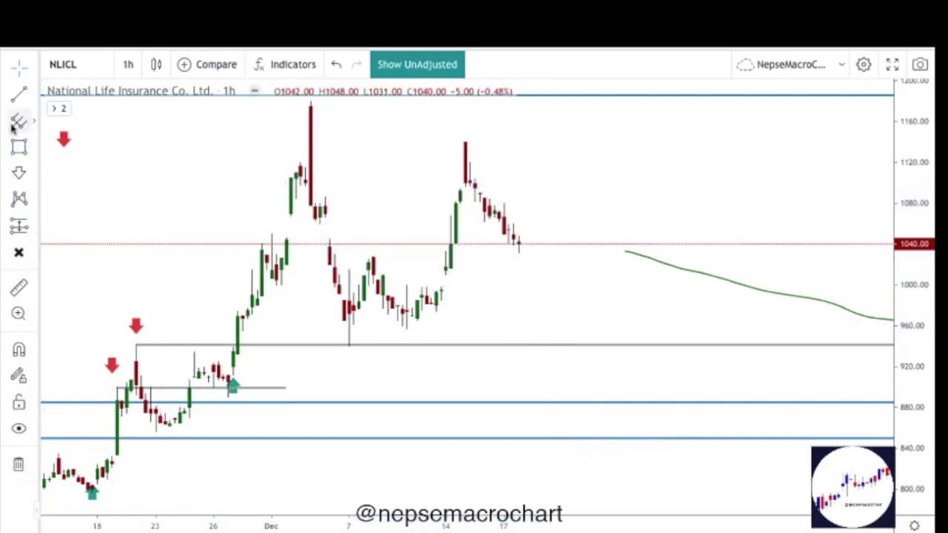
click(21, 131)
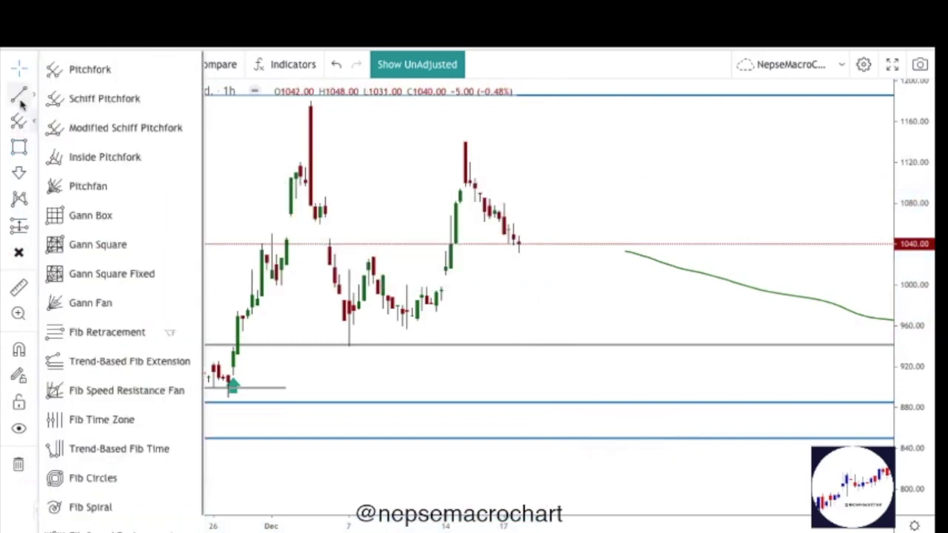
click(20, 104)
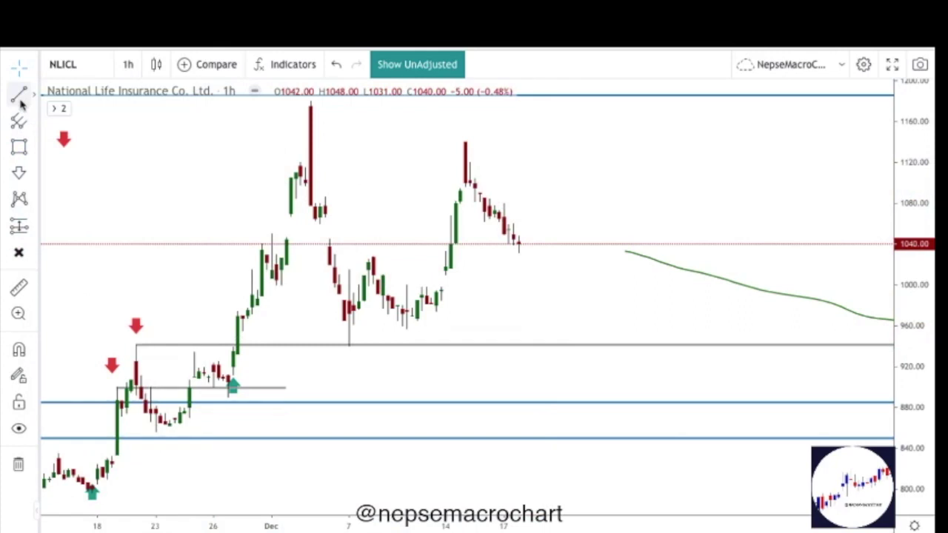
click(20, 105)
click(20, 104)
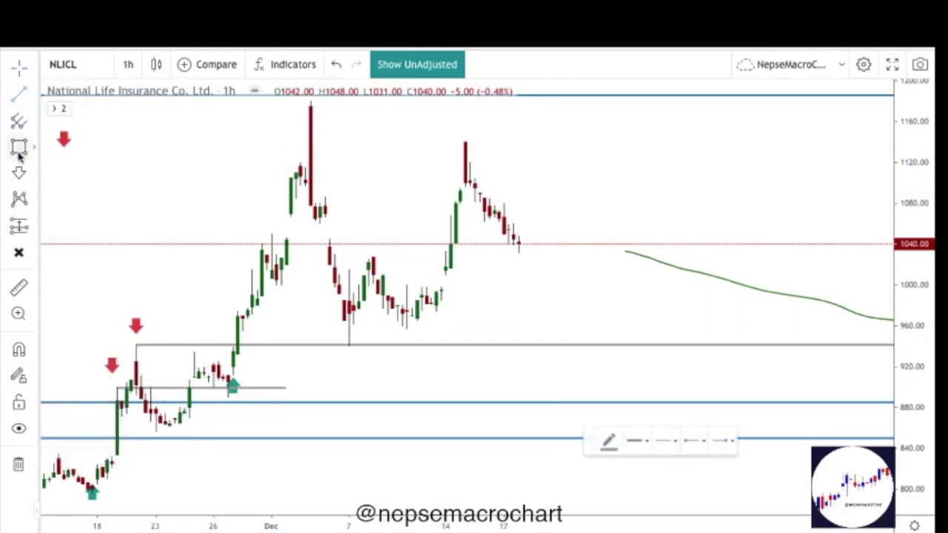
- Brush a green closed loop after the latest candles, spanning the zone from about 950 down to the blue line near 849
click(20, 152)
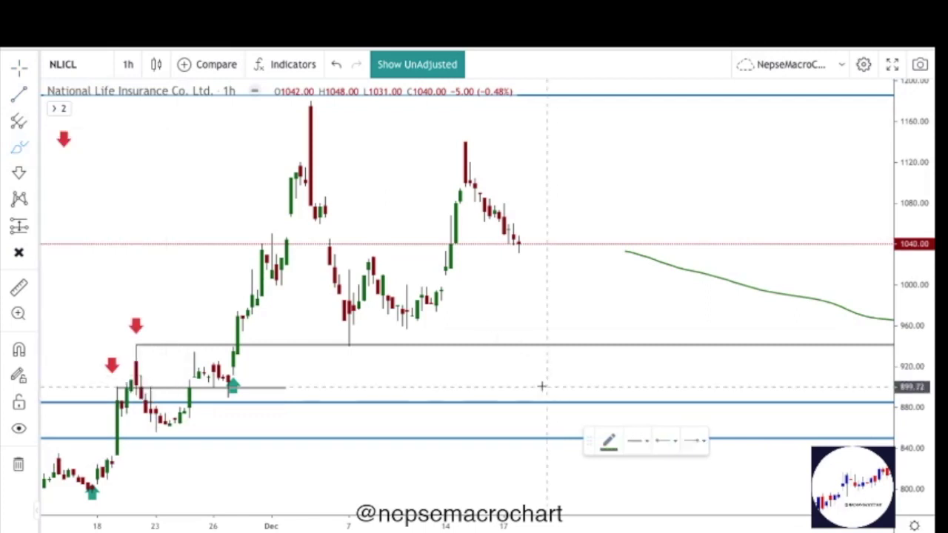
scroll(545, 374, down, 3)
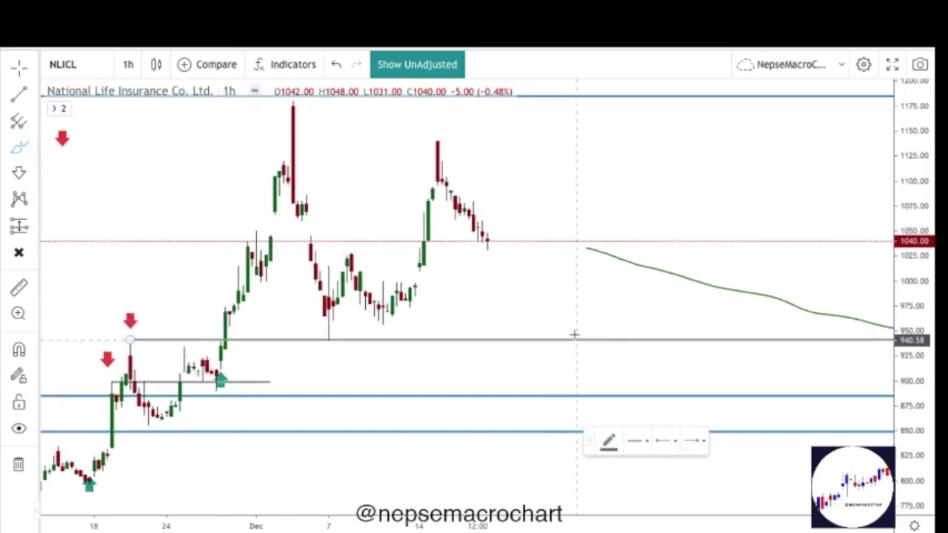
mouse_move(569, 333)
mouse_down()
mouse_move(545, 337)
mouse_move(539, 393)
mouse_move(556, 440)
mouse_up()
drag(581, 394, 583, 348)
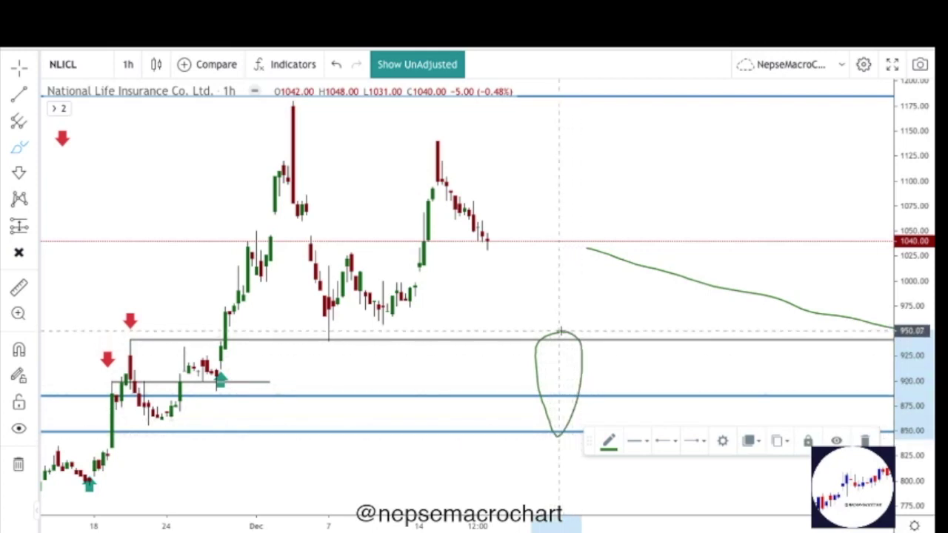
scroll(560, 331, down, 1)
scroll(576, 341, down, 1)
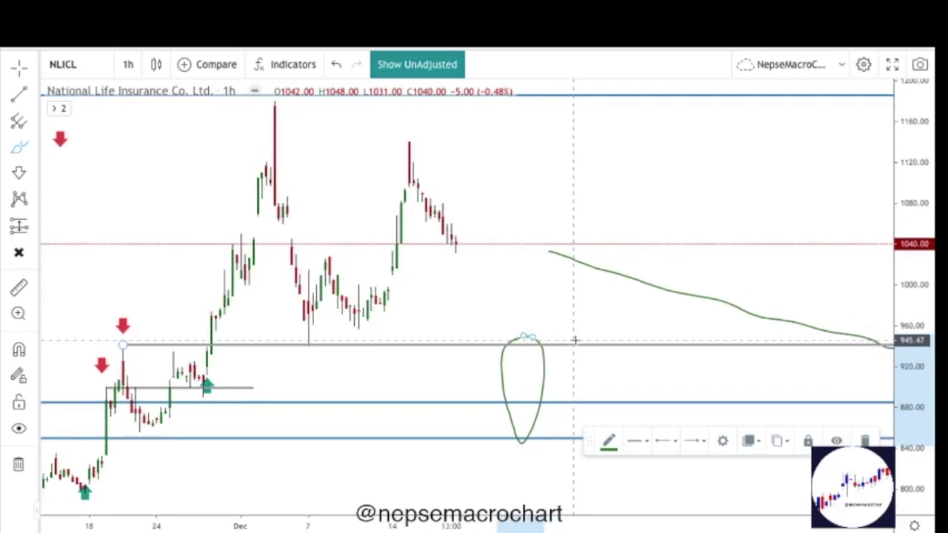
scroll(575, 340, down, 1)
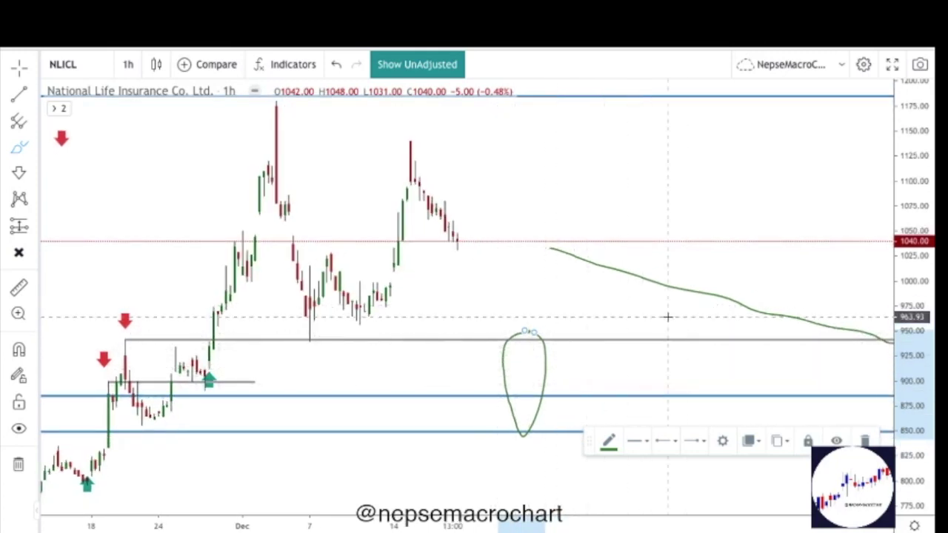
scroll(669, 317, down, 1)
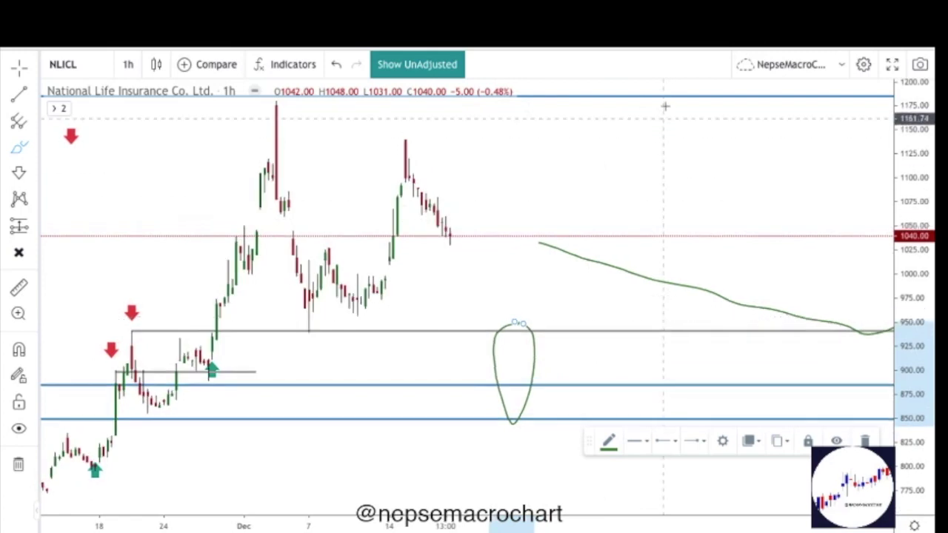
scroll(619, 214, down, 1)
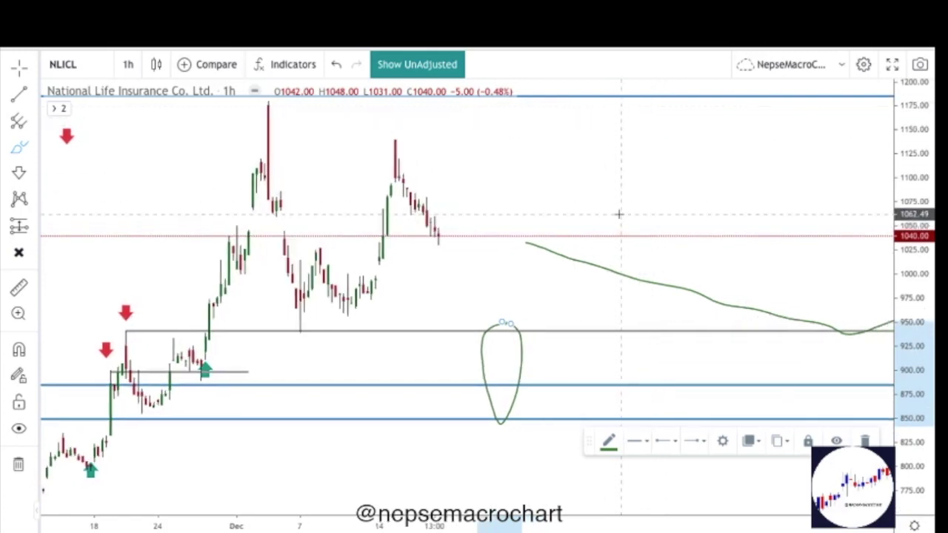
scroll(513, 349, right, 1)
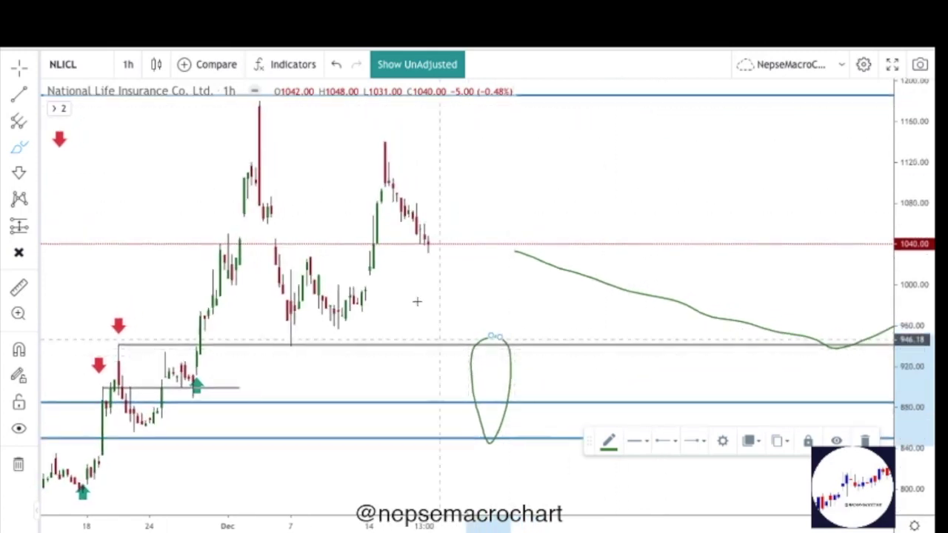